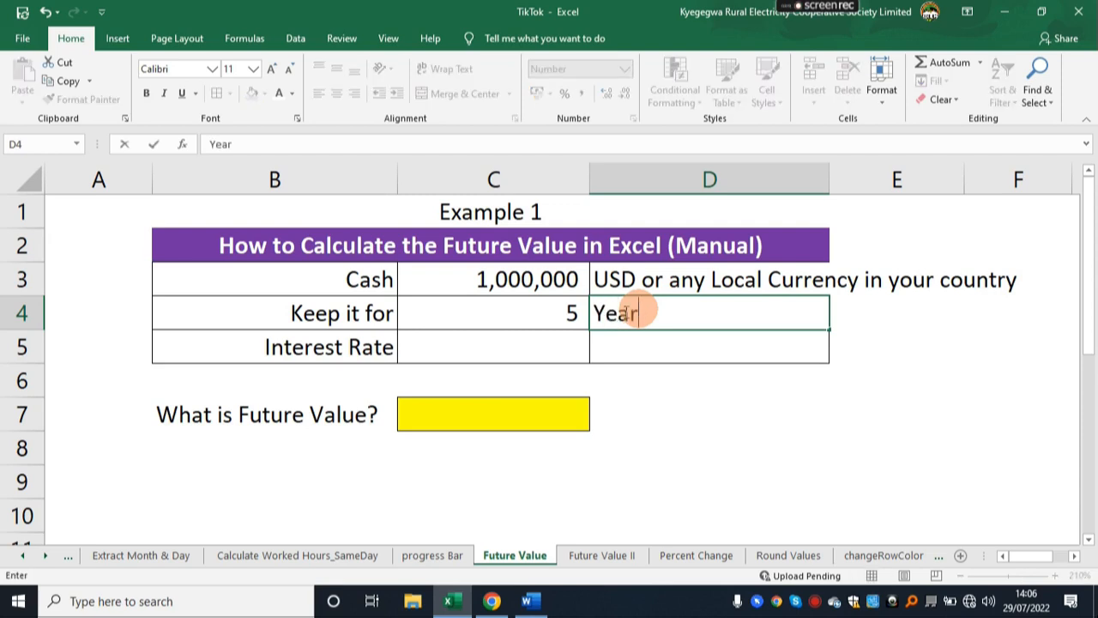
Enter an interest rate of 6% in C5 and the unit "Per annum" in D5.
click(559, 342)
text(6%)
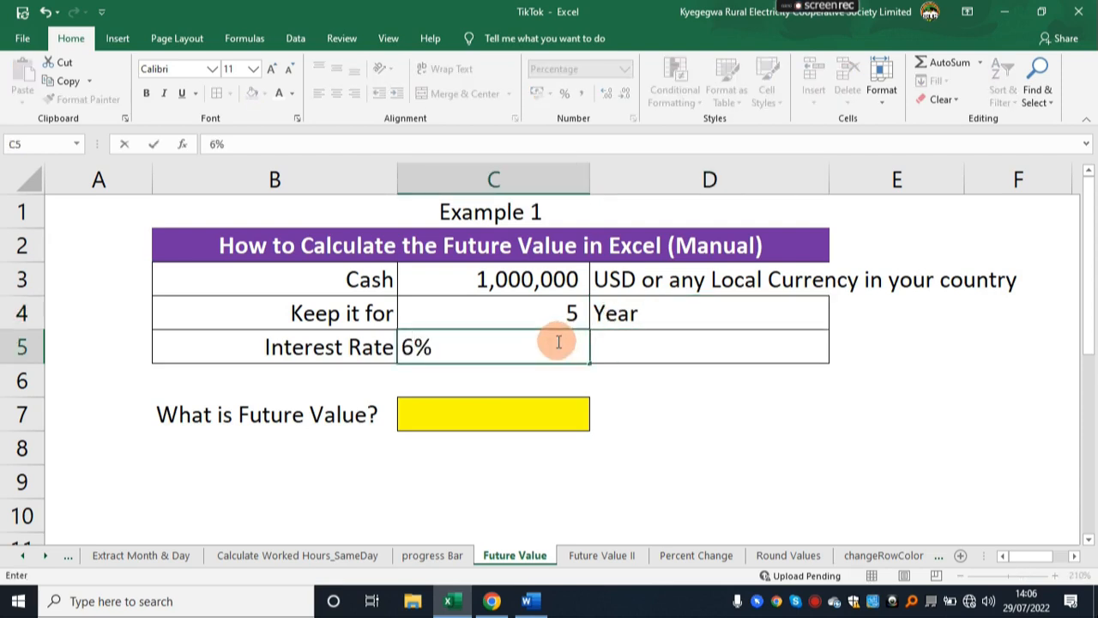
key(Tab)
text(P)
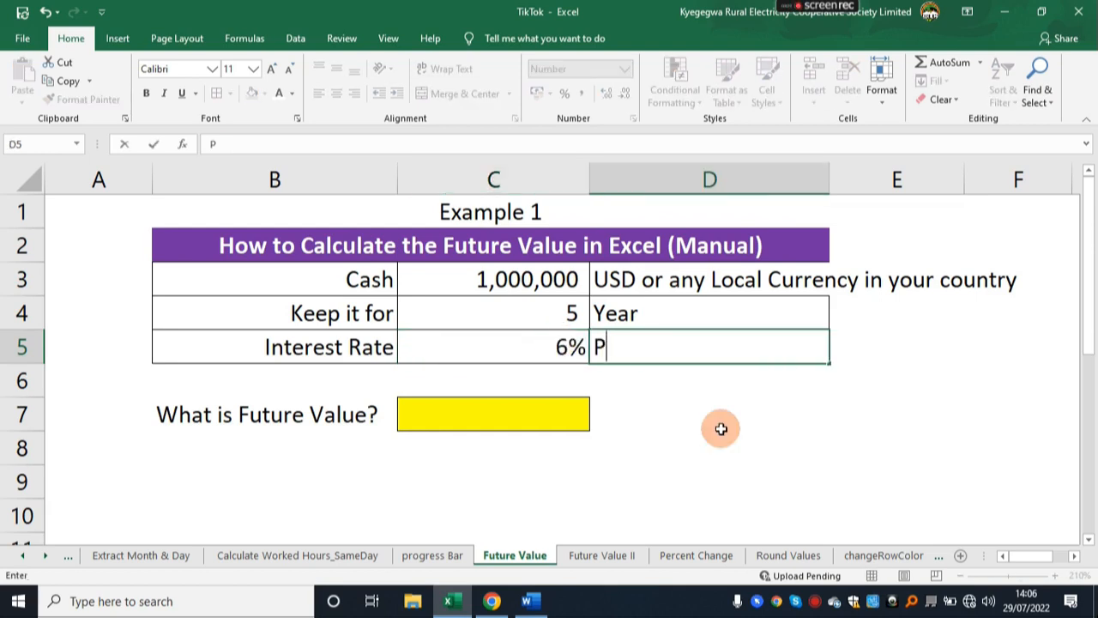
text(er annum)
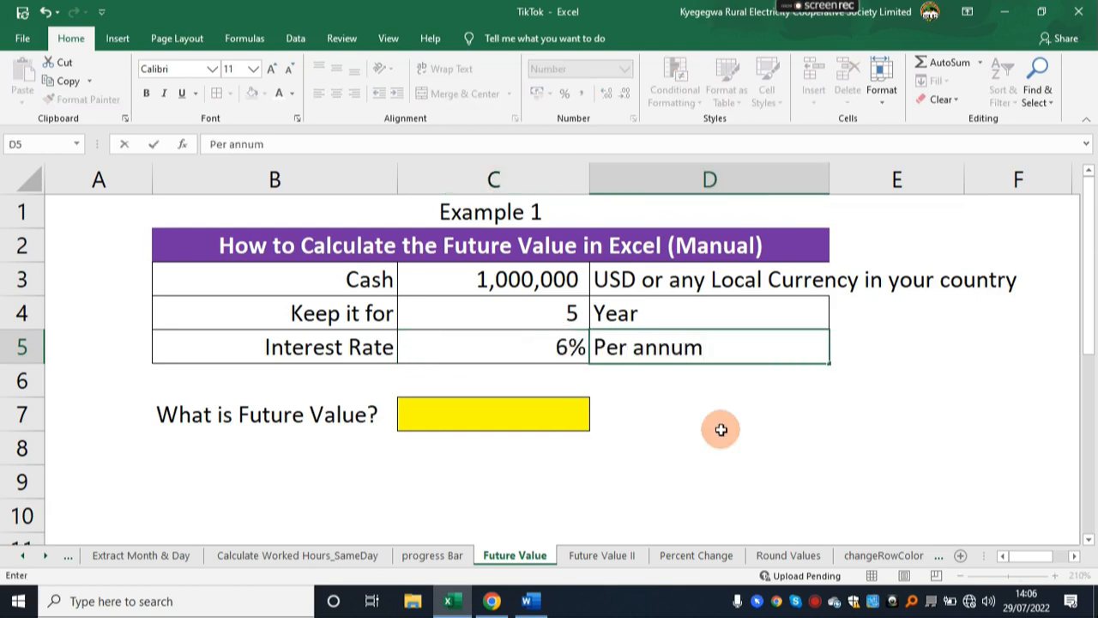
click(721, 429)
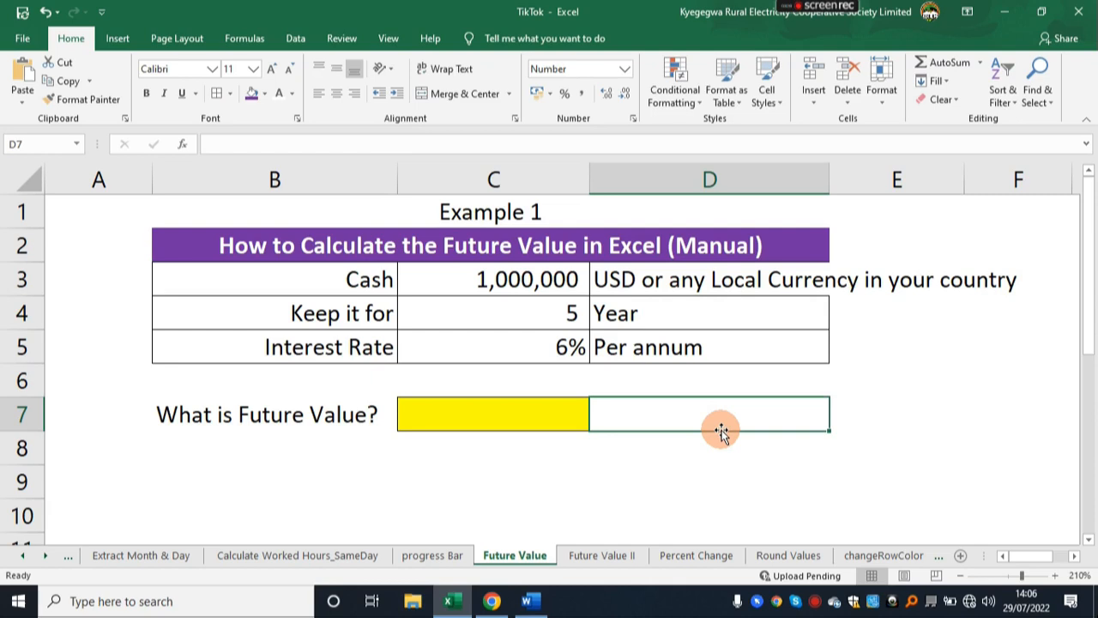
click(457, 413)
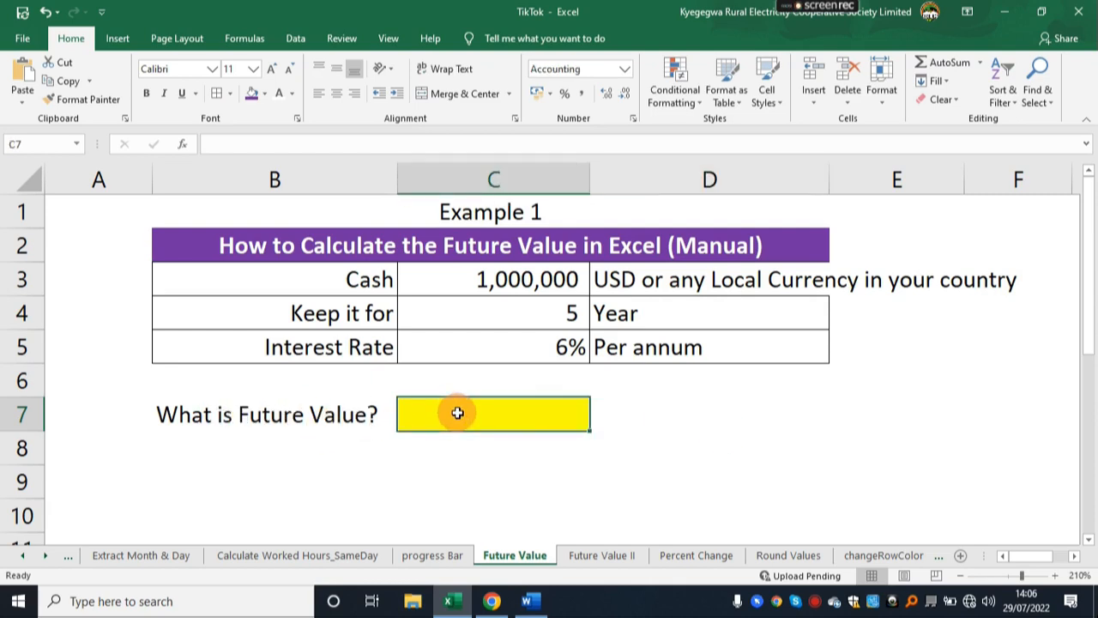
click(206, 412)
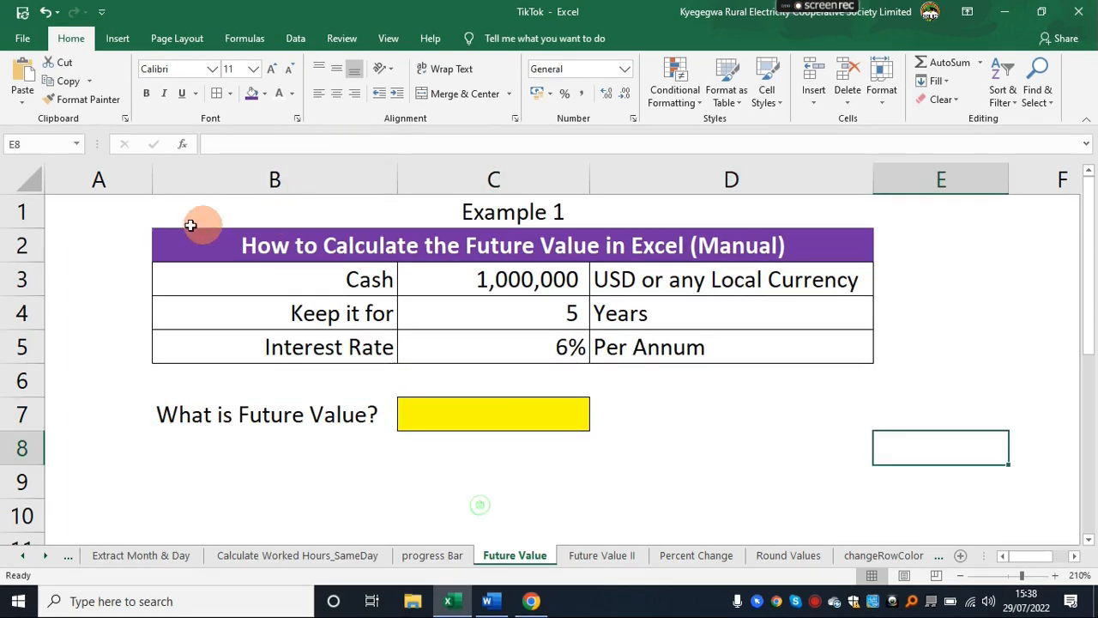
drag(190, 224, 698, 429)
click(677, 514)
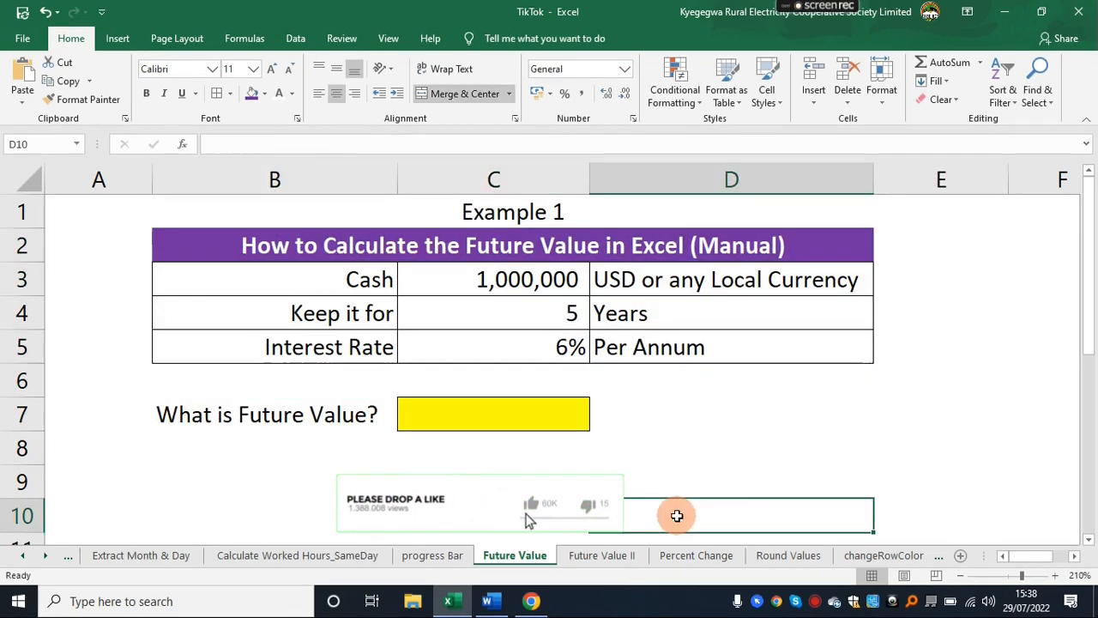
Calculate the future value in the yellow cell C7 with the formula =C3*(1+C5)^C4.
click(481, 417)
text(=)
click(470, 280)
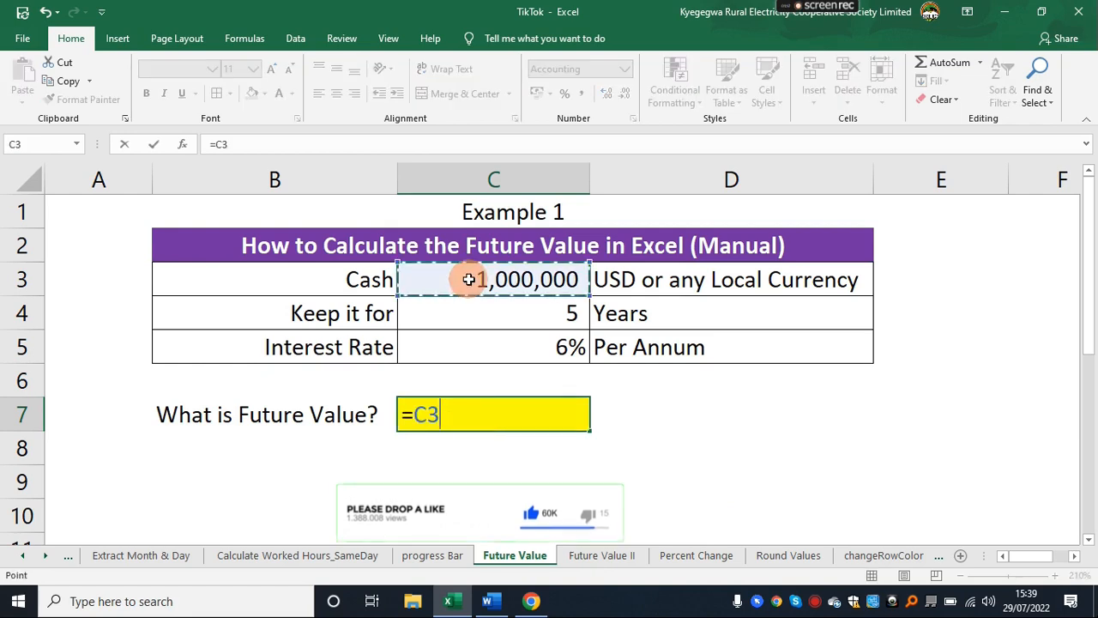
text(*)
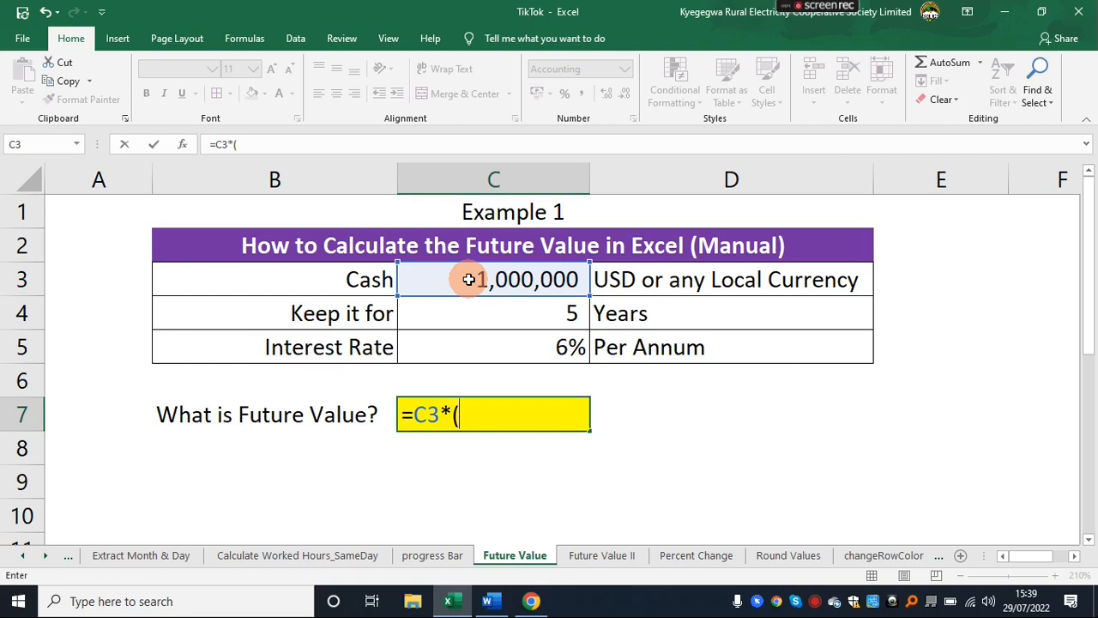
click(518, 349)
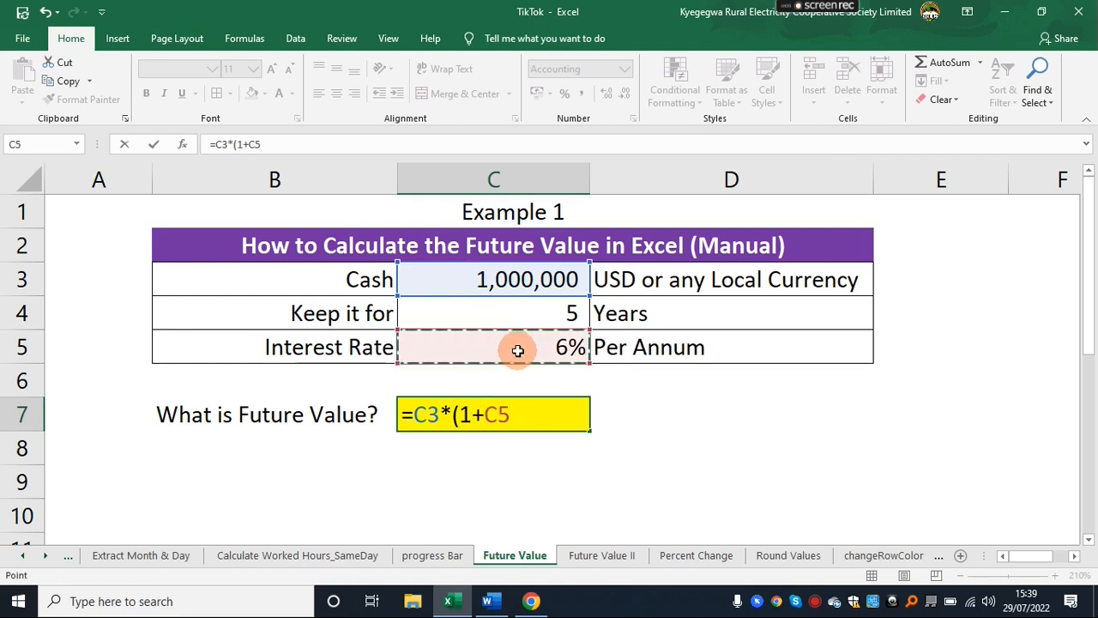
text()^)
click(480, 315)
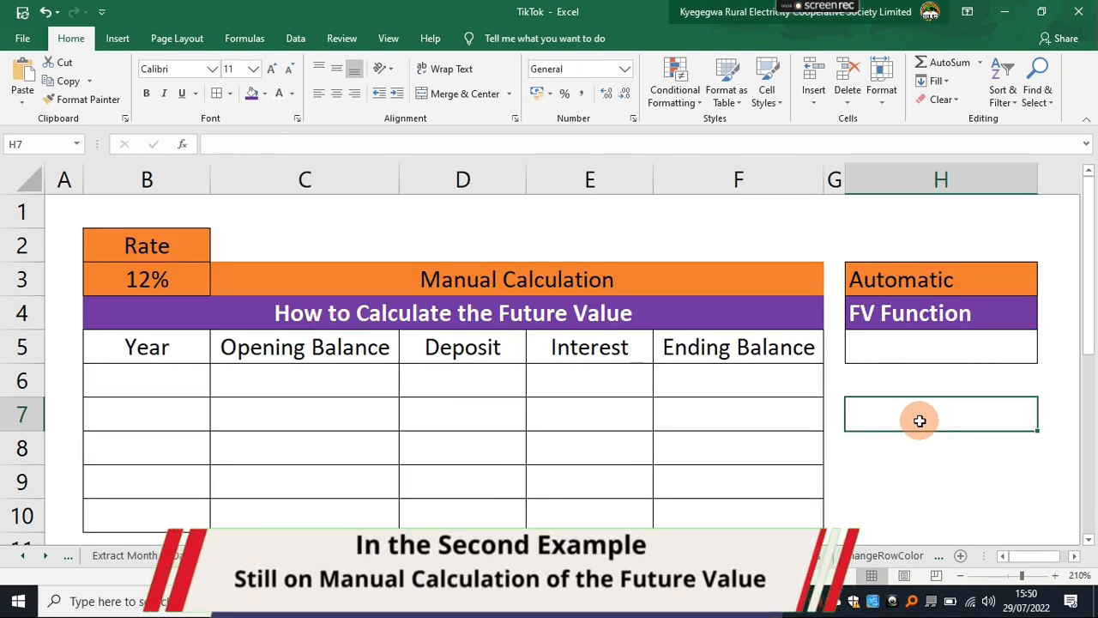
click(137, 239)
click(142, 273)
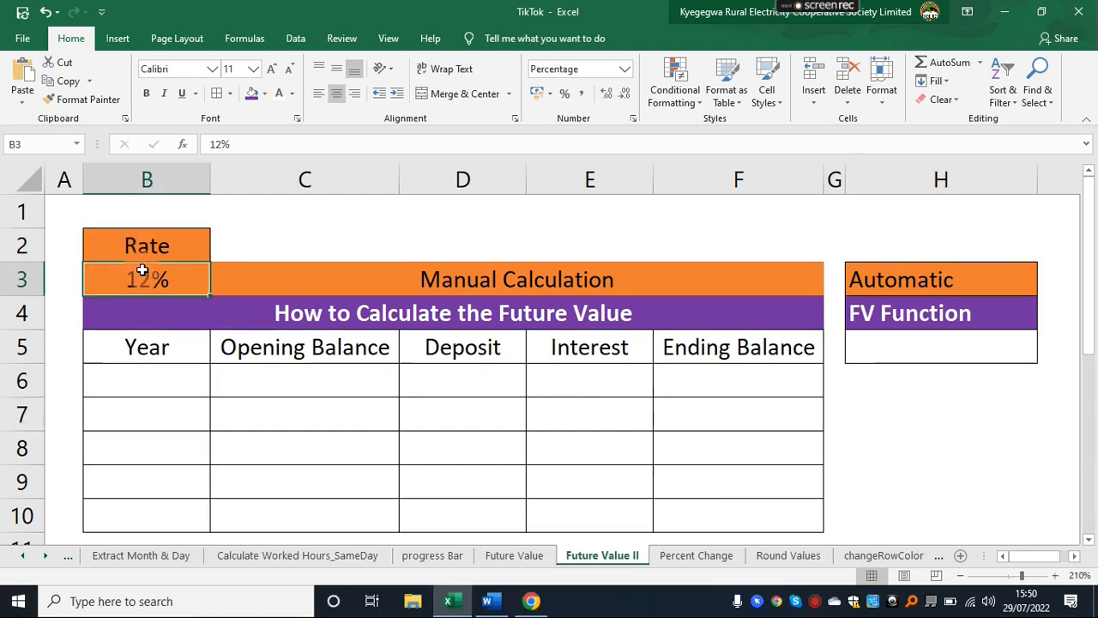
drag(146, 386, 151, 519)
Fill the Year column with the numbers 1 to 5 in cells B6 to B10.
click(135, 380)
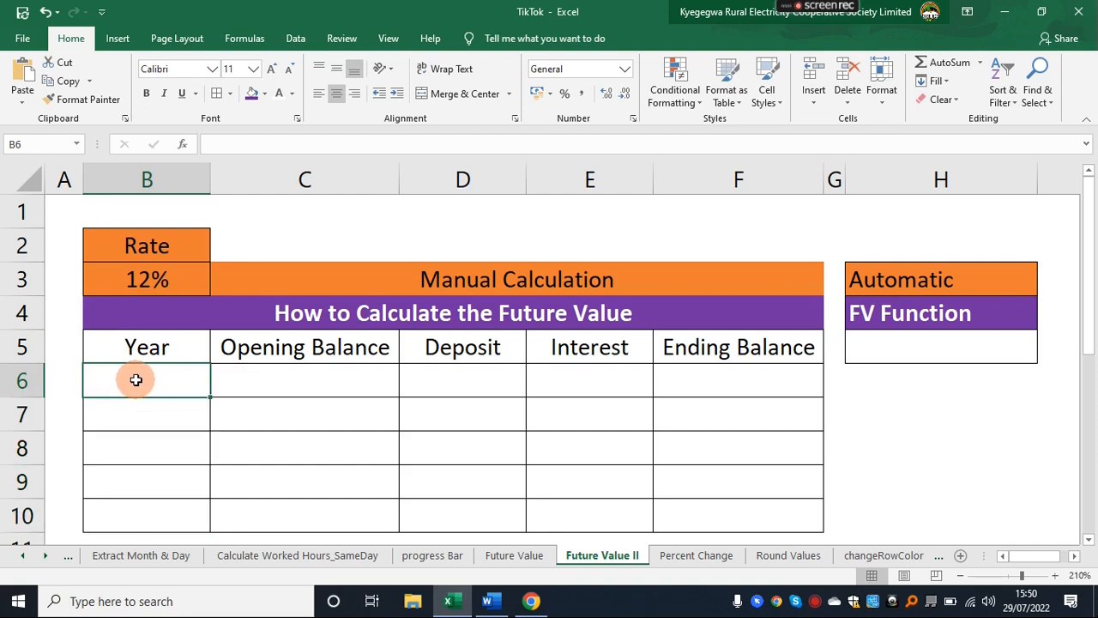
text(1)
key(Return)
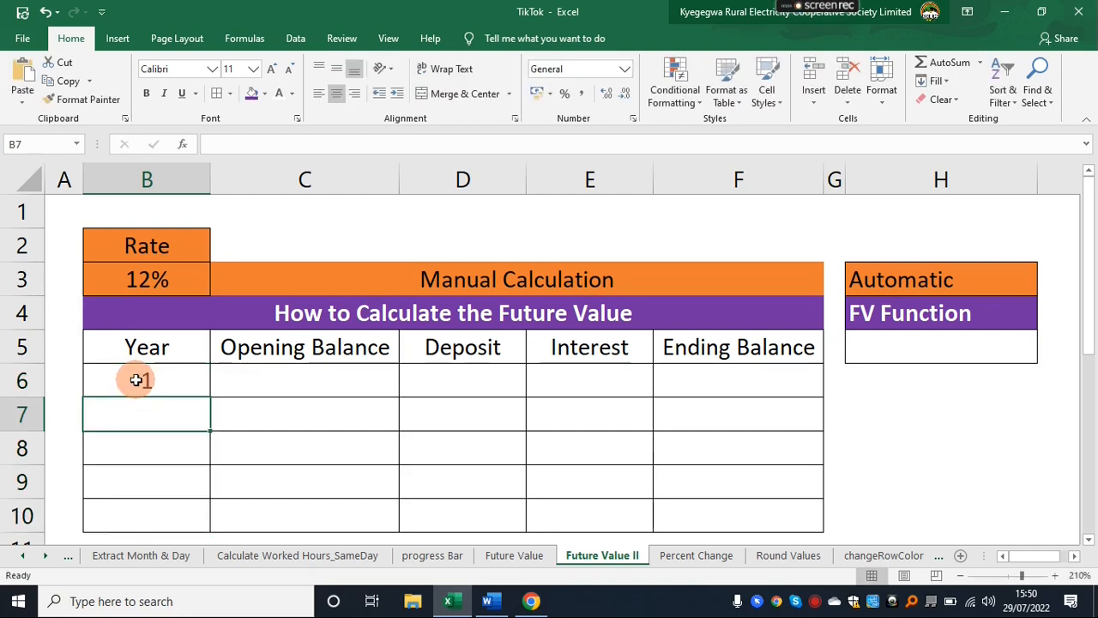
text(2)
key(Return)
text(3)
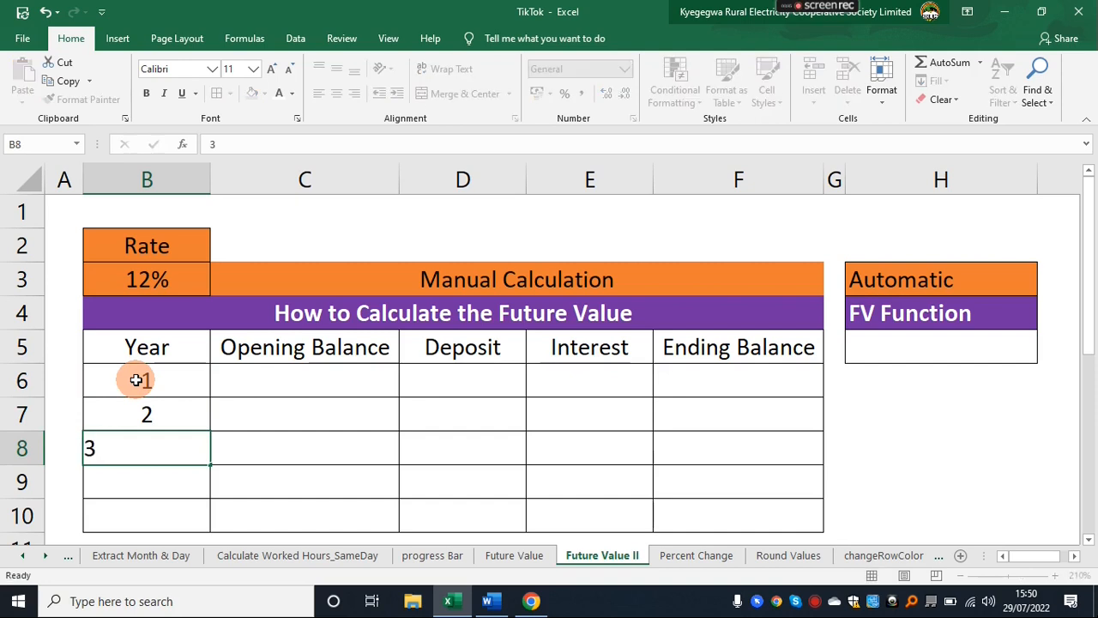
key(Return)
text(4)
key(Return)
text(6)
key(BackSpace)
text(5)
Enter an opening balance of 0 and a deposit of 1,000,000 for year 1.
click(270, 382)
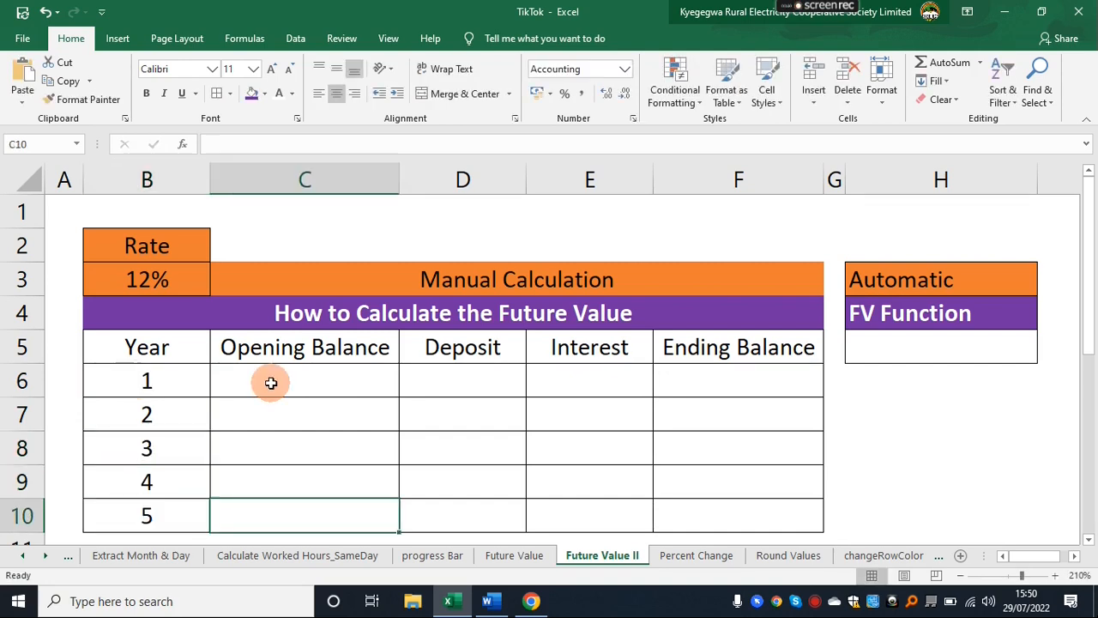
text(0)
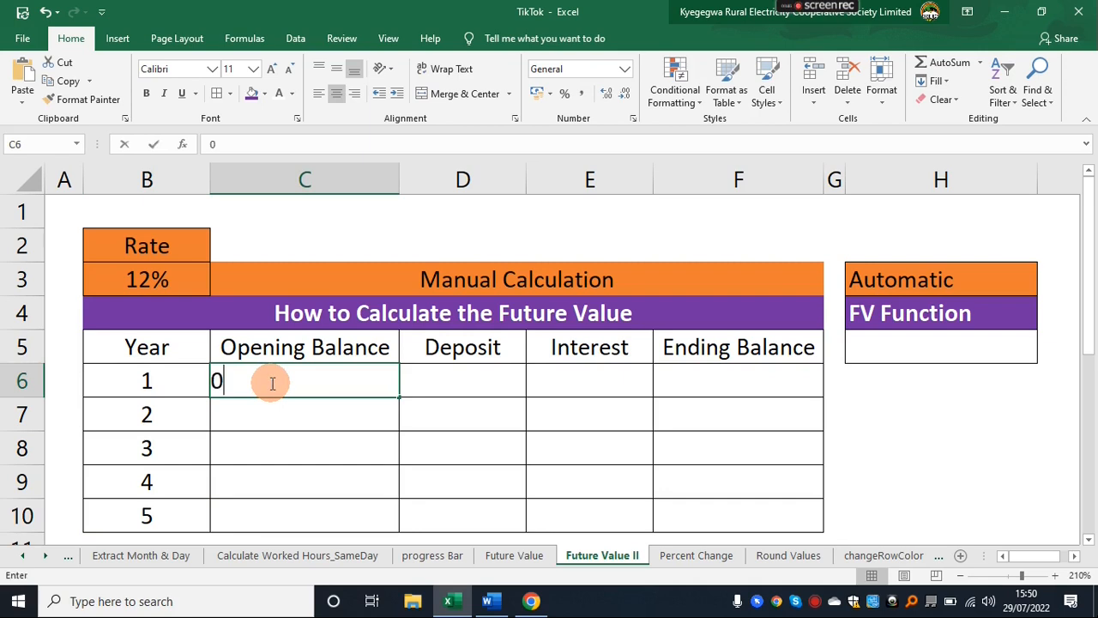
key(Tab)
text(1,000,)
text(000000)
key(Tab)
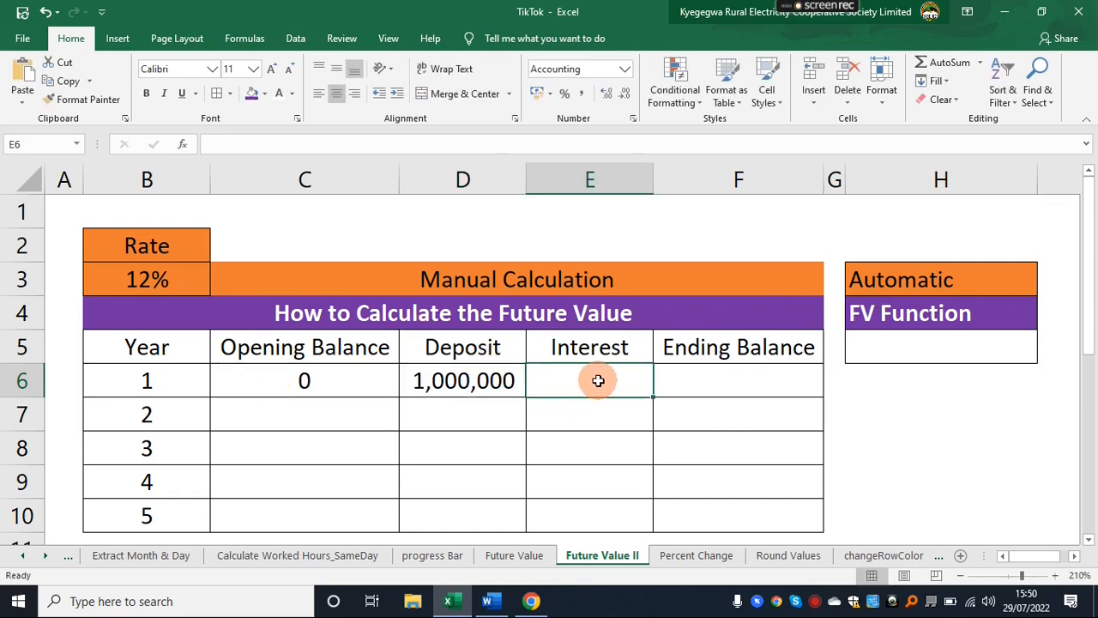
Calculate the year 1 interest in E6 with =(C6+D6)*$B$3, keeping the rate reference absolute.
text(=)
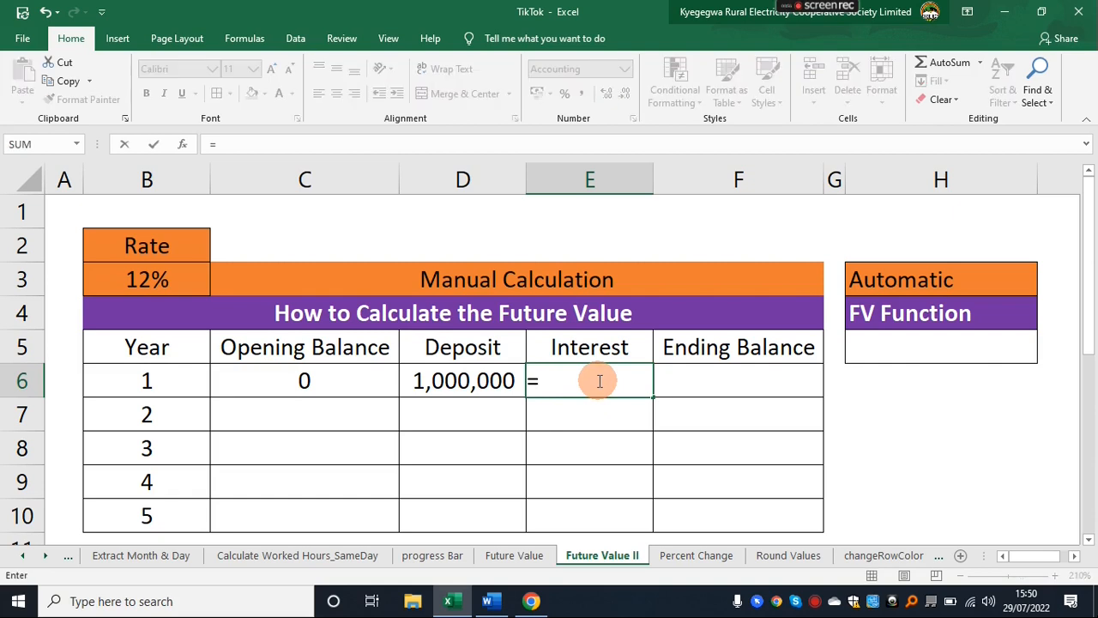
text(()
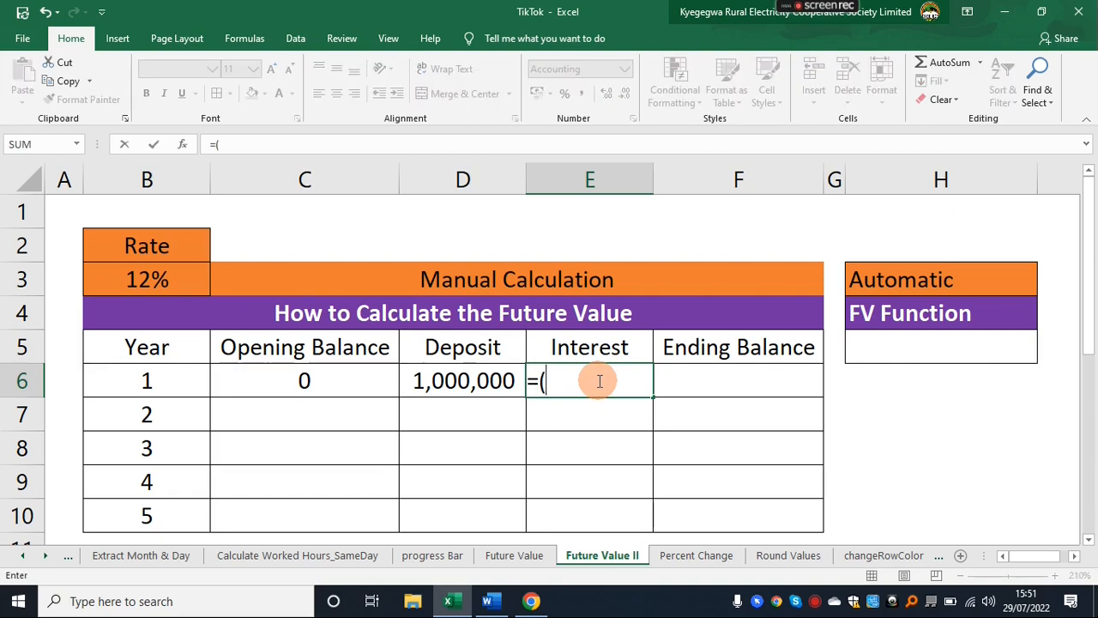
click(307, 381)
text(+)
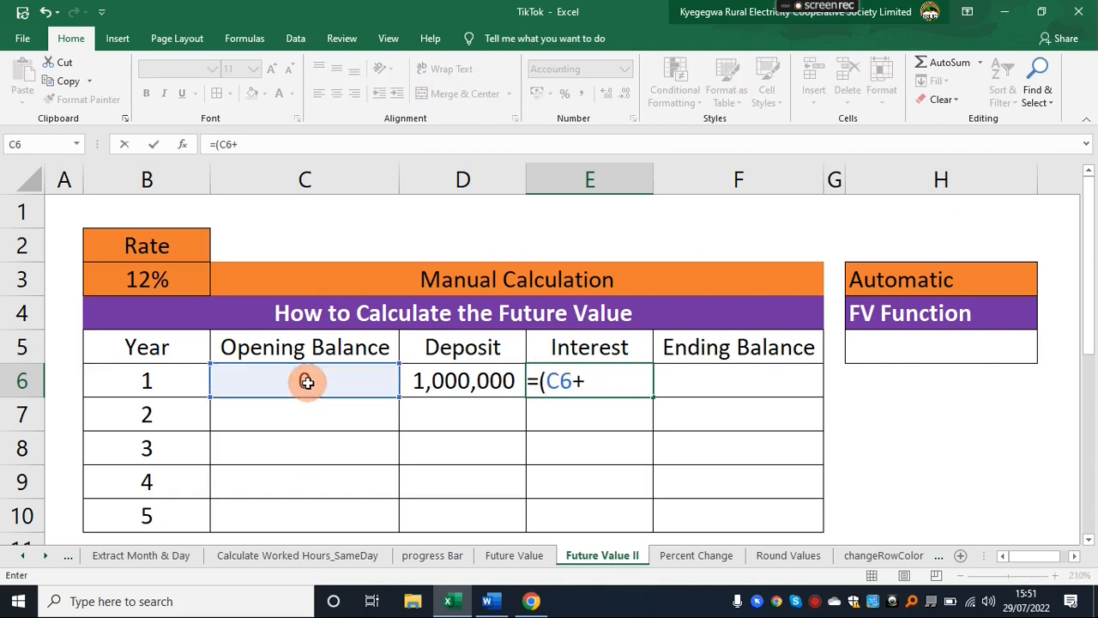
click(439, 381)
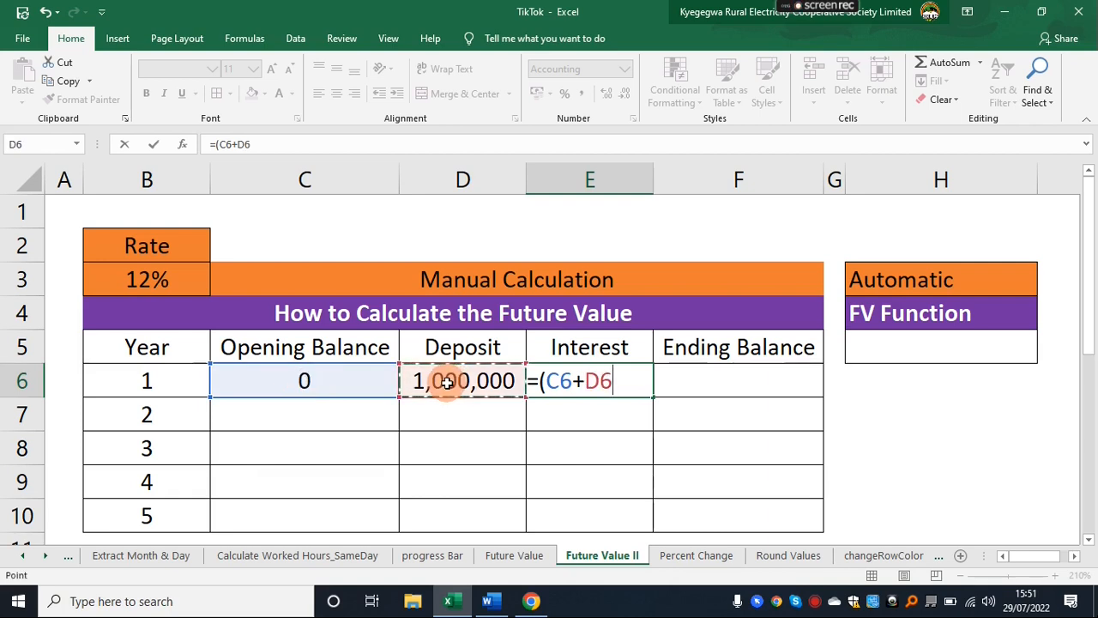
text())
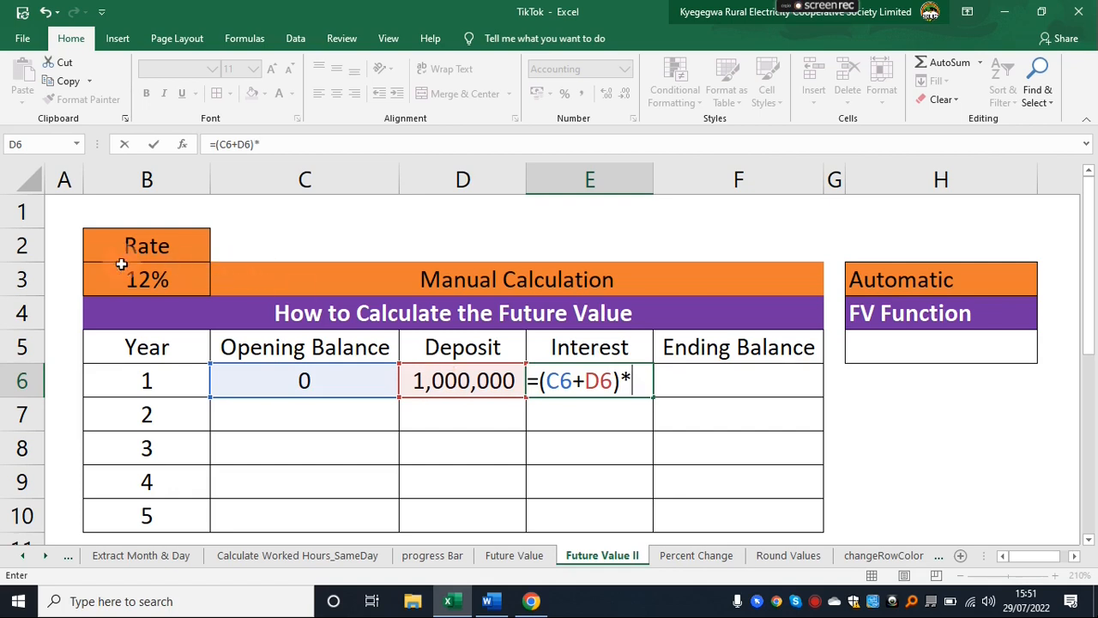
text(*)
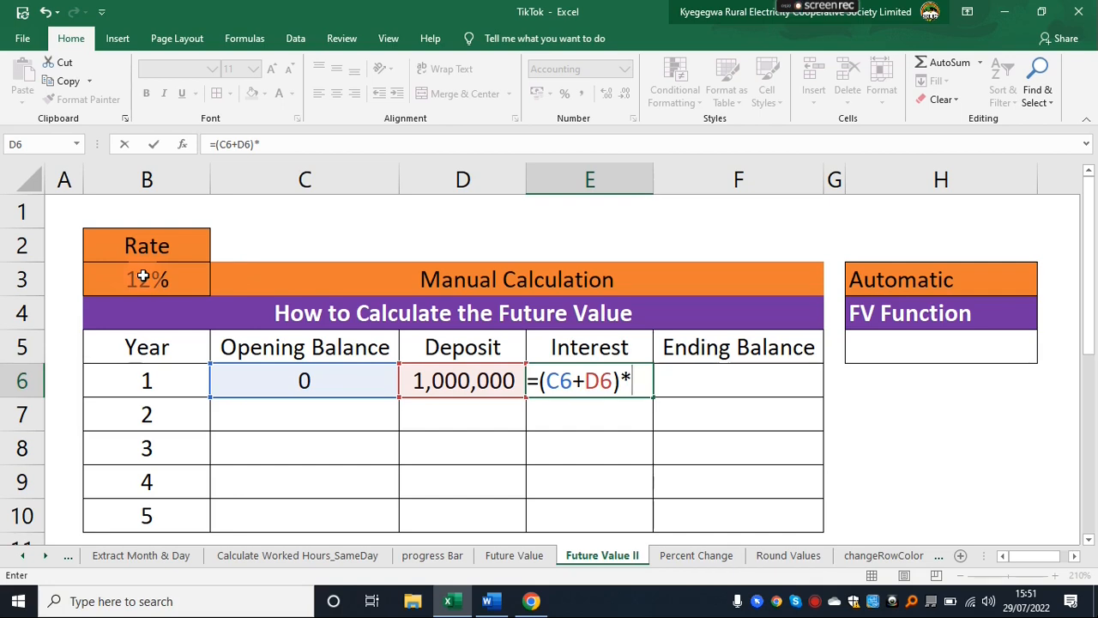
click(142, 276)
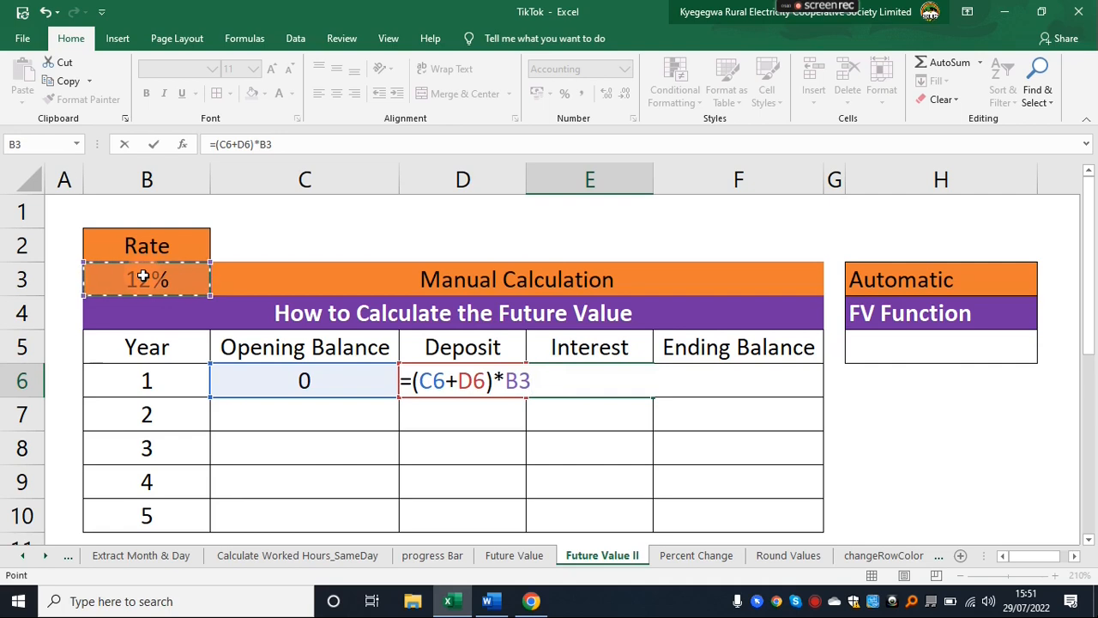
key(F4)
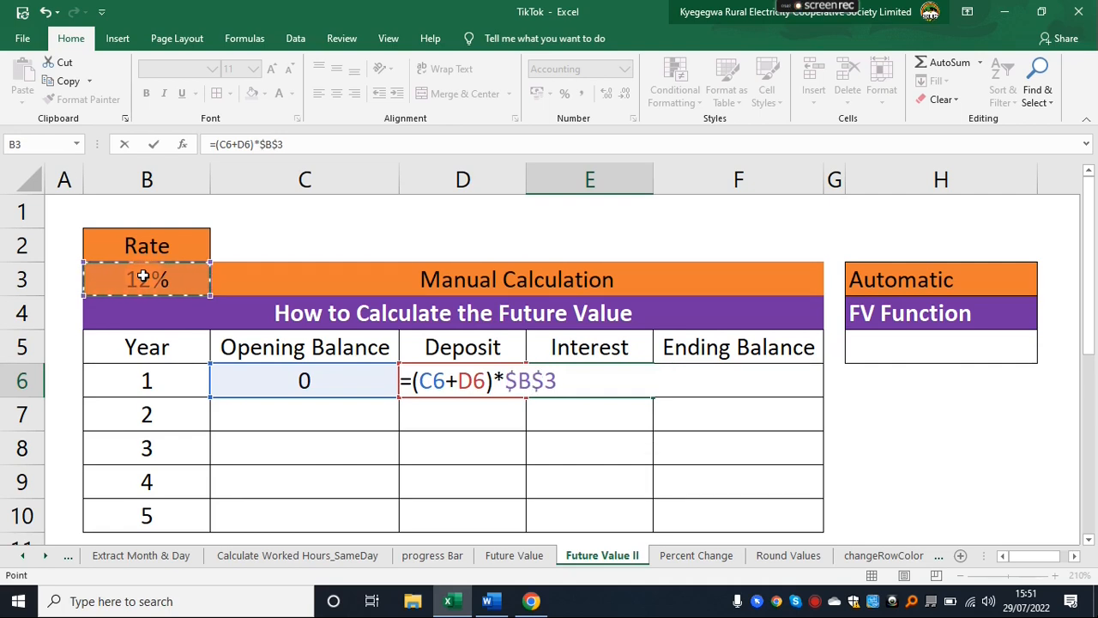
key(Return)
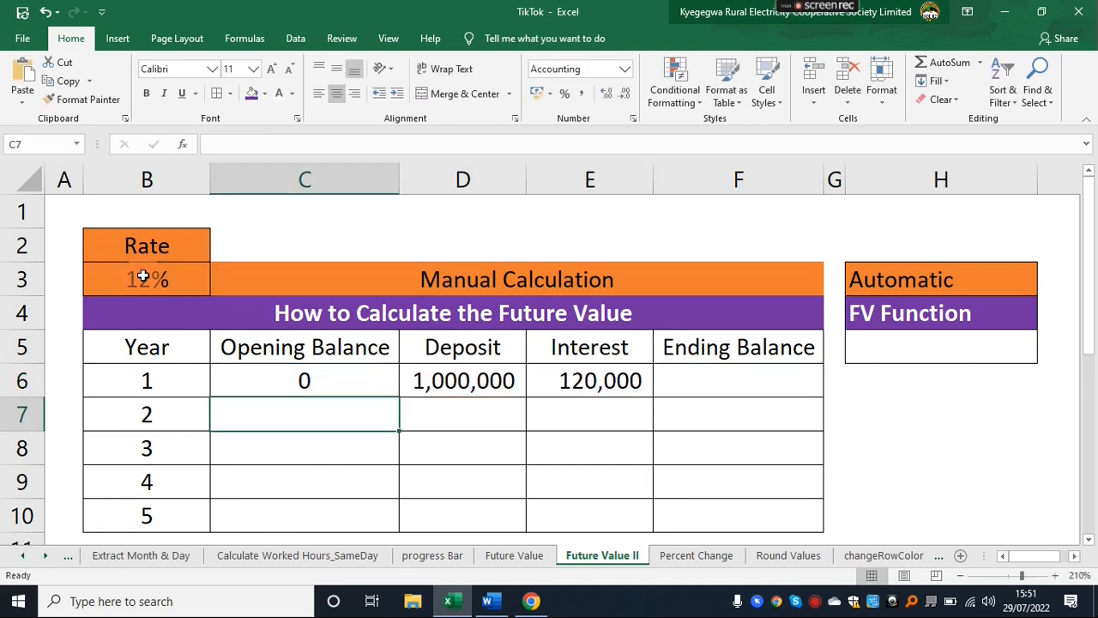
click(590, 379)
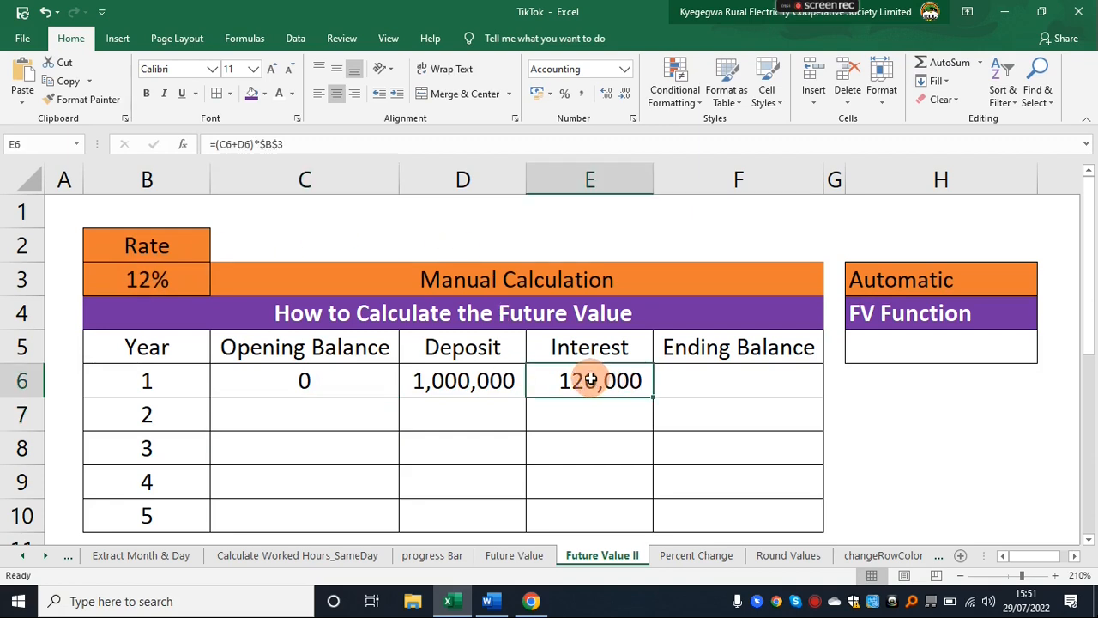
Calculate the year 1 ending balance in F6 with =SUM(C6:E6).
click(736, 380)
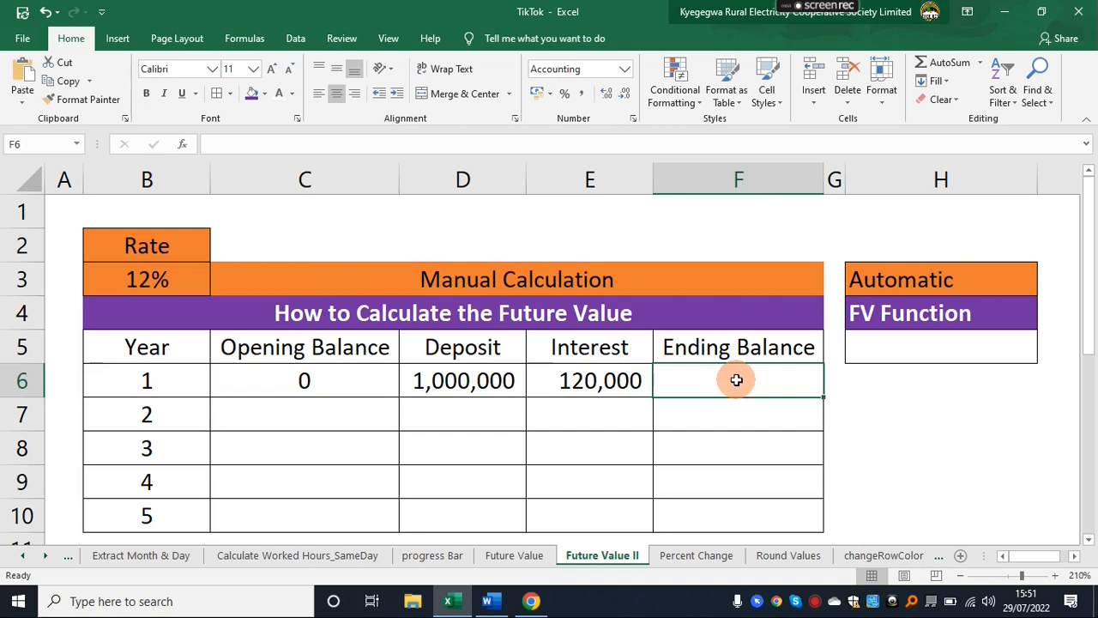
text(=)
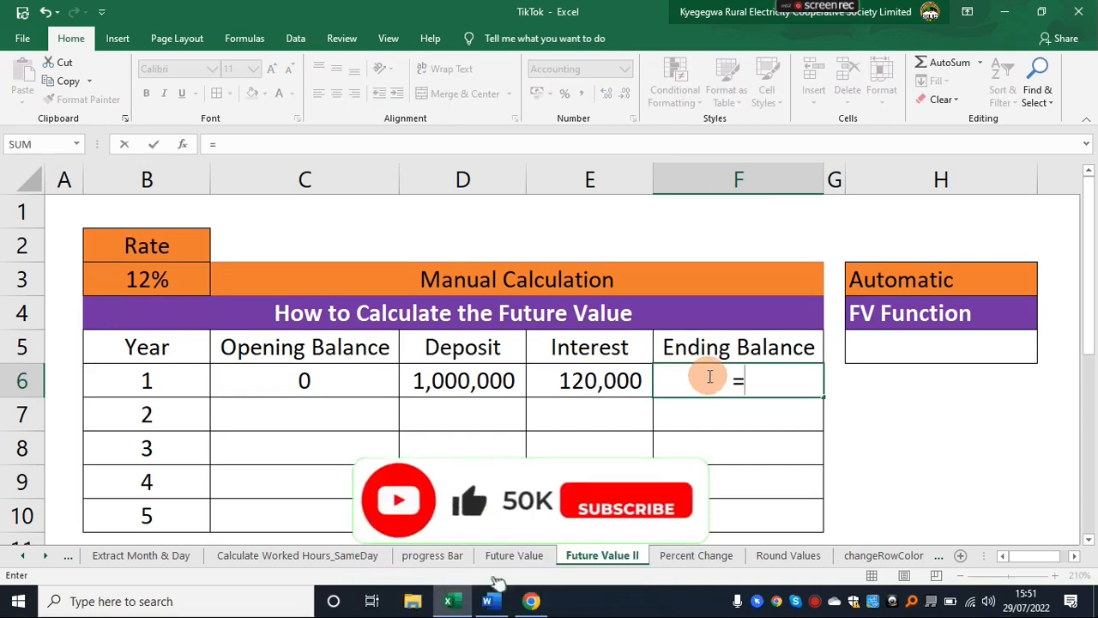
text(sum)
key(Tab)
drag(331, 380, 534, 385)
text())
key(Return)
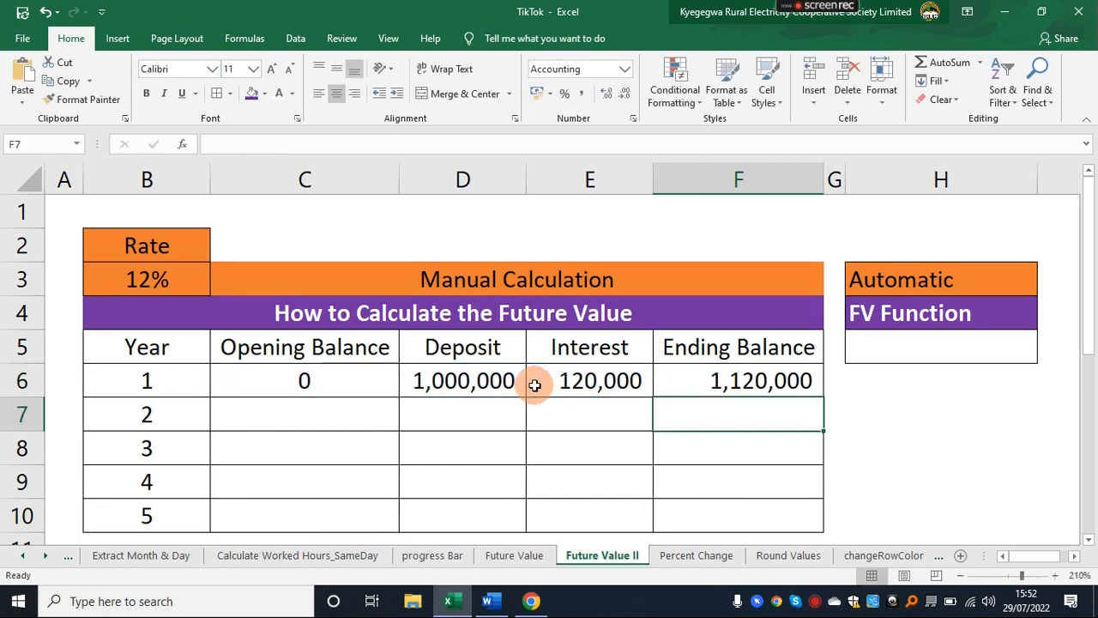
click(743, 384)
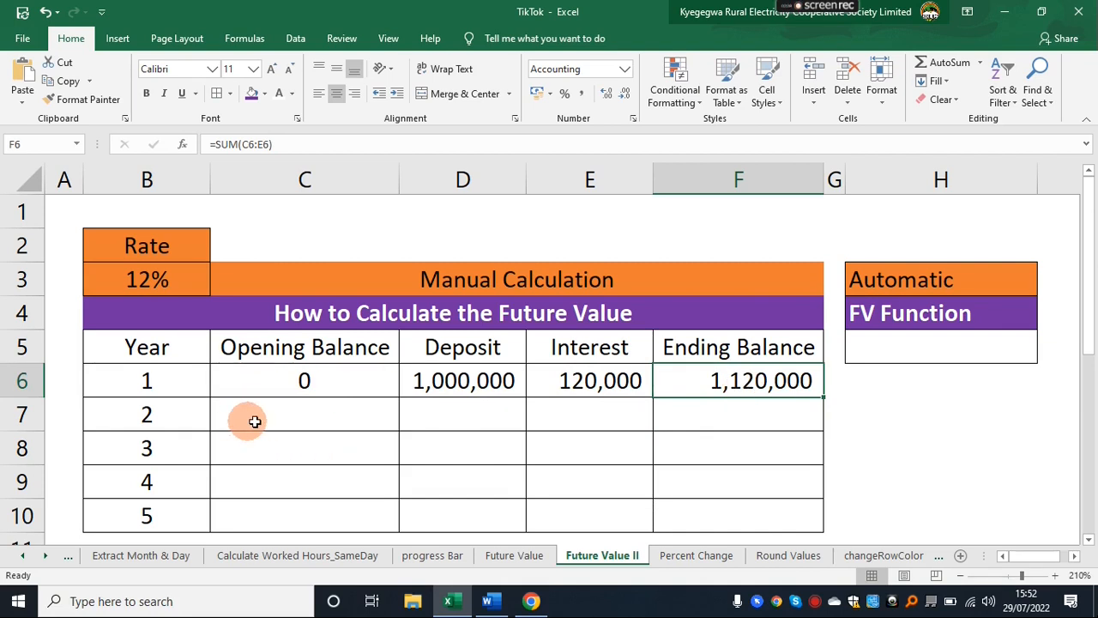
Link the year 2 opening balance in C7 to the year 1 ending balance with =F6.
click(289, 421)
text(=)
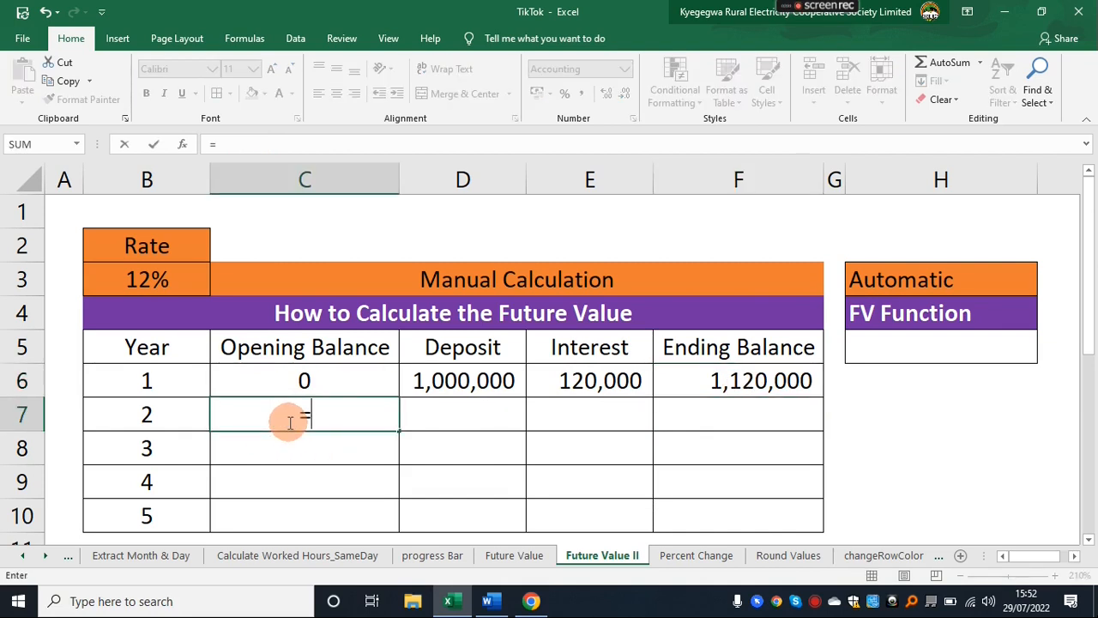
click(712, 385)
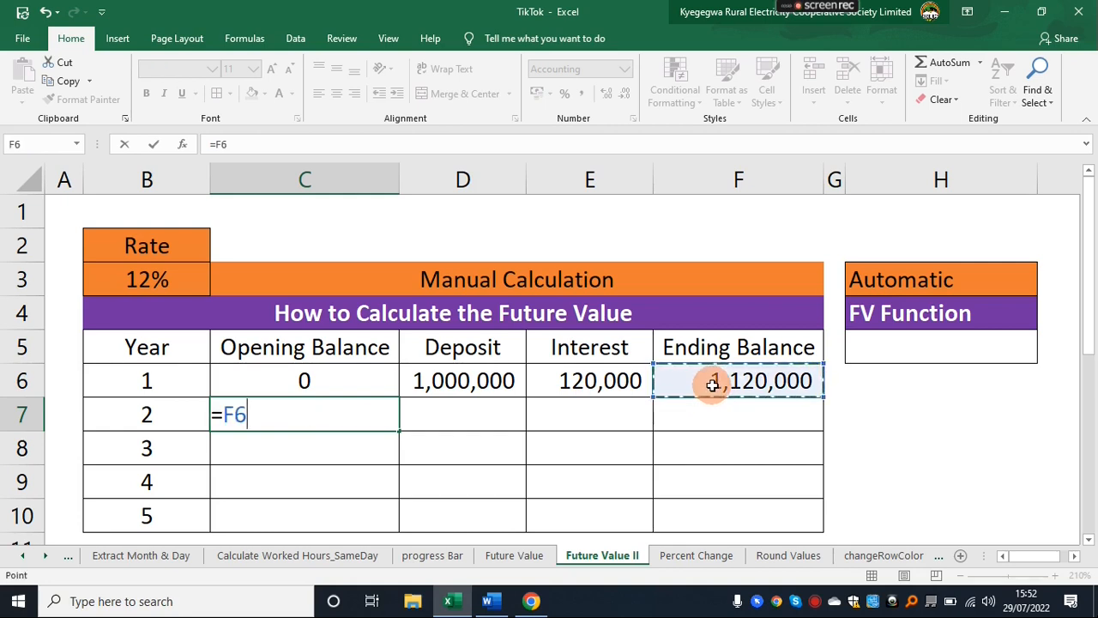
key(Return)
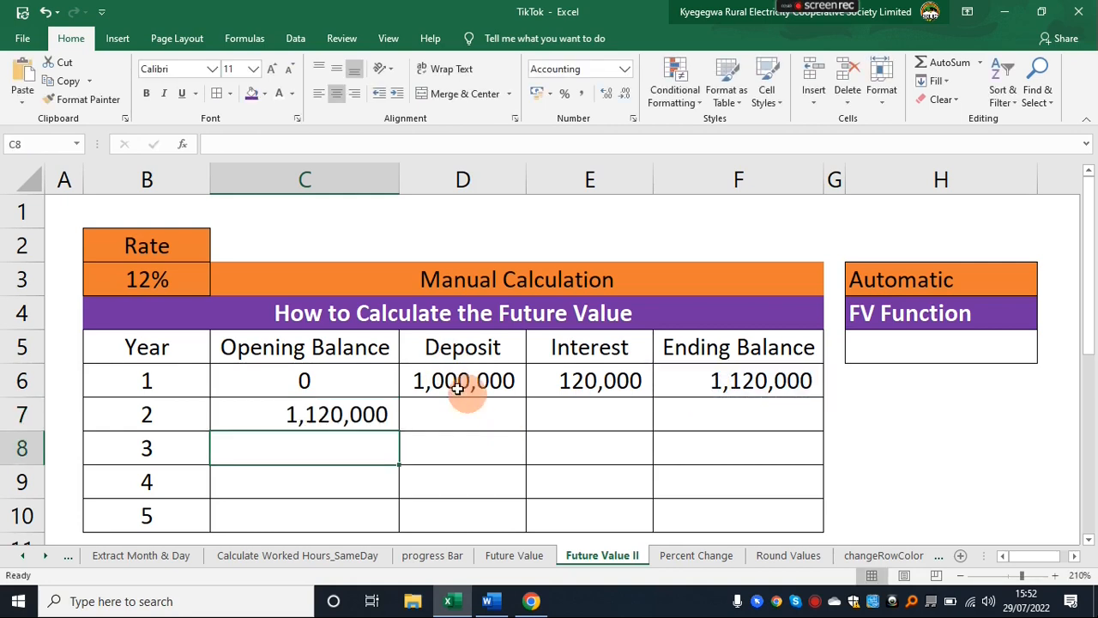
Fill the year 1 deposit and the interest formula down through year 5 in columns D and E.
click(477, 388)
drag(525, 396, 515, 520)
click(588, 377)
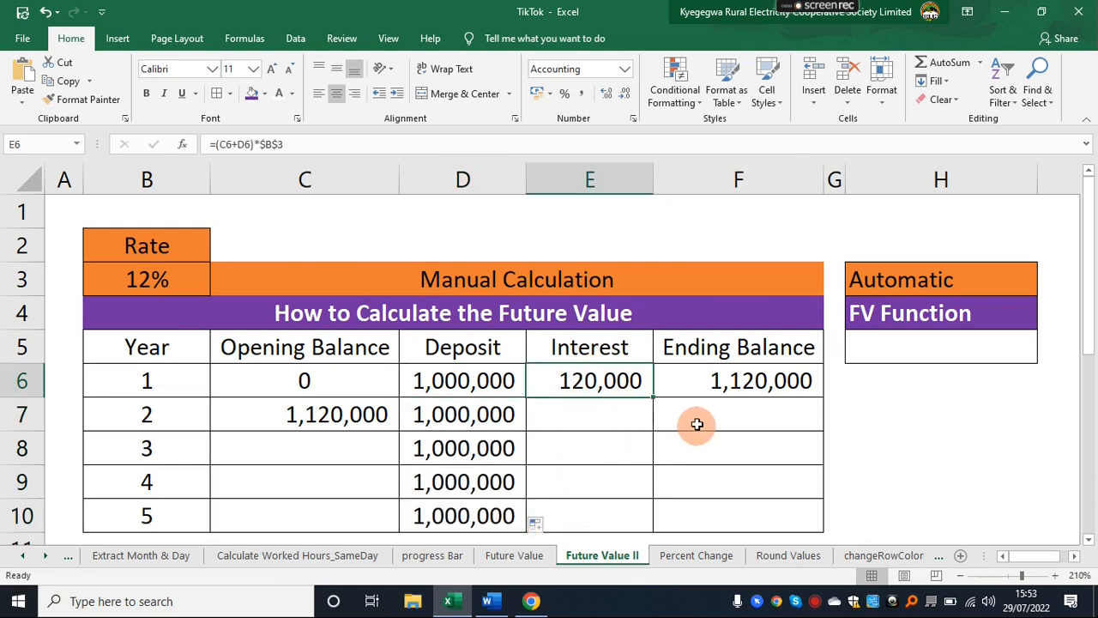
drag(653, 396, 647, 517)
Fill the opening balance formula from C7 down to C10 and the ending balance formula from F6 down to F10.
click(309, 414)
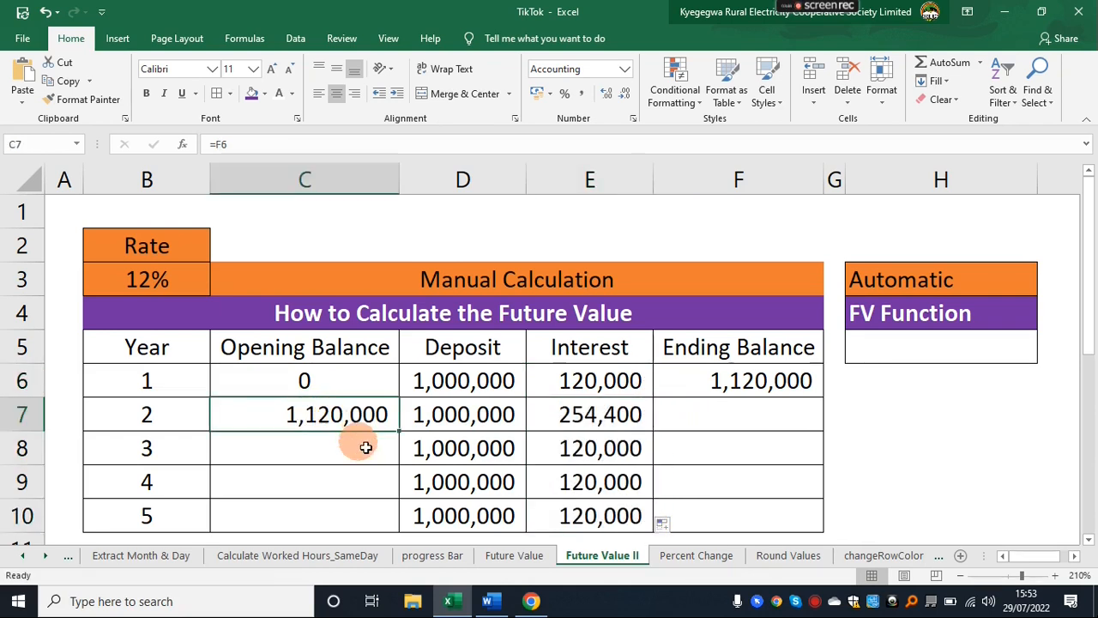
drag(401, 432, 387, 520)
click(698, 386)
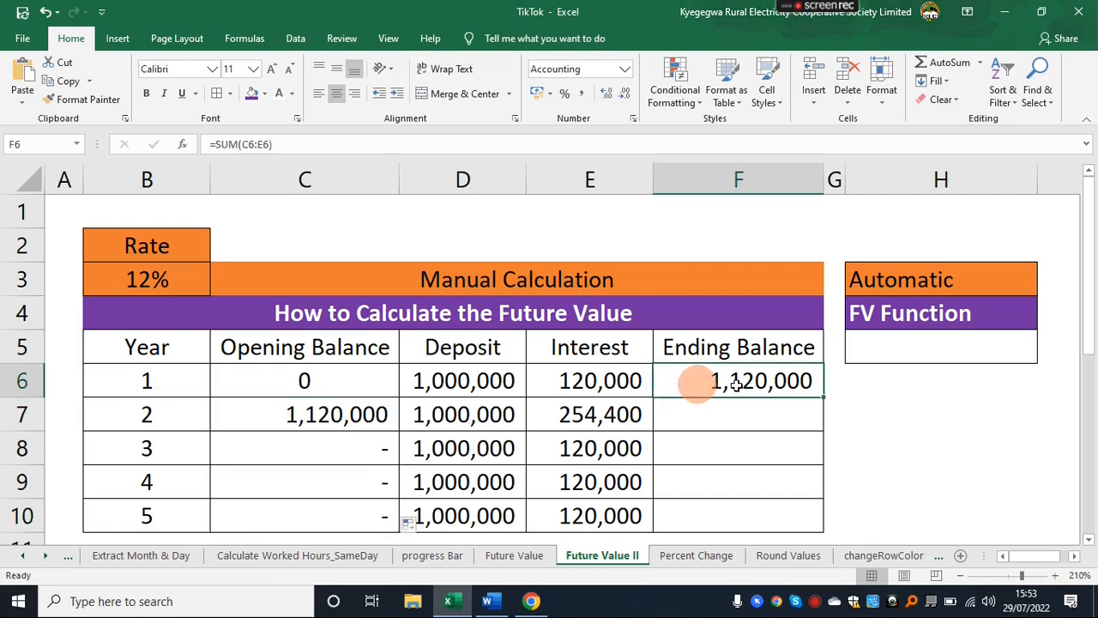
drag(818, 407, 829, 488)
drag(829, 488, 825, 515)
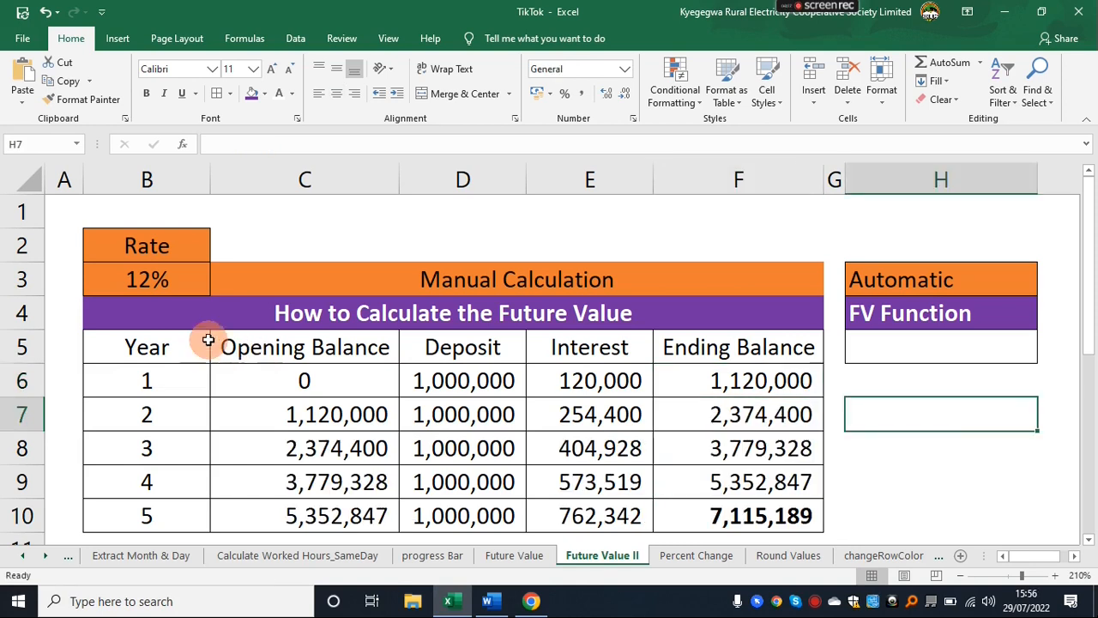
mouse_move(207, 340)
mouse_down()
mouse_move(609, 410)
mouse_move(713, 515)
mouse_up()
click(697, 446)
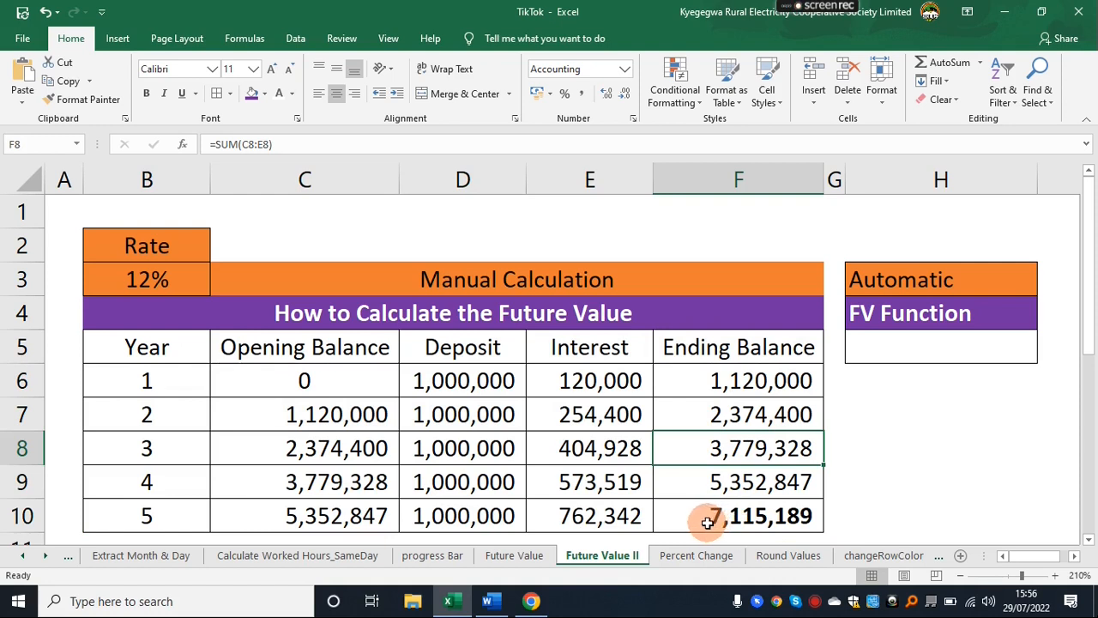
drag(147, 313, 776, 512)
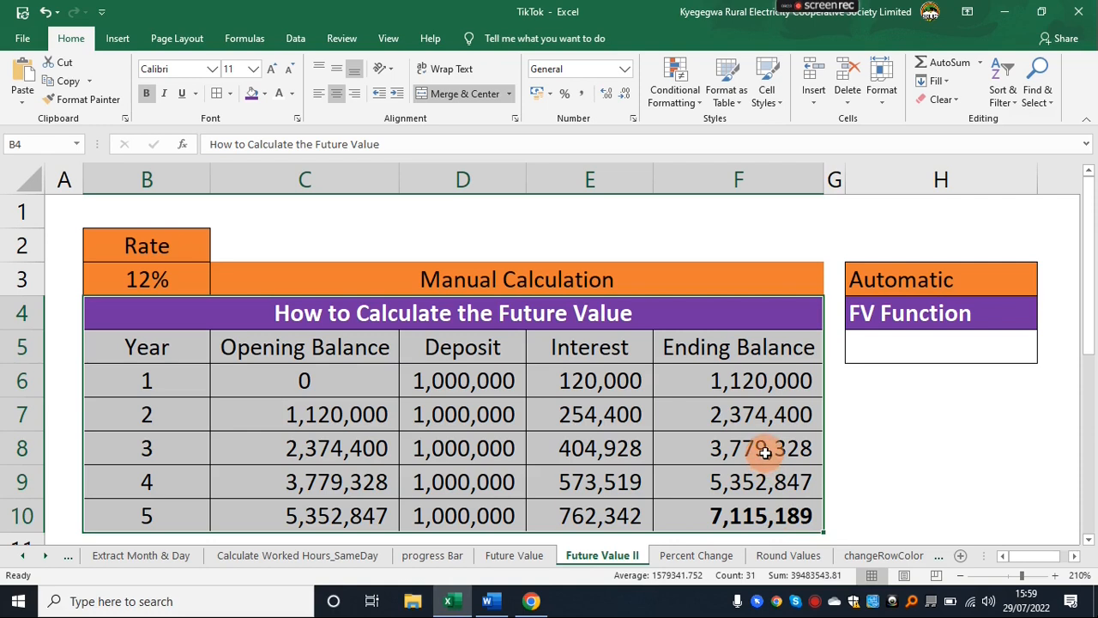
click(874, 432)
Start an FV formula in H5 with B3 as the rate and 5 as the number of periods.
click(912, 345)
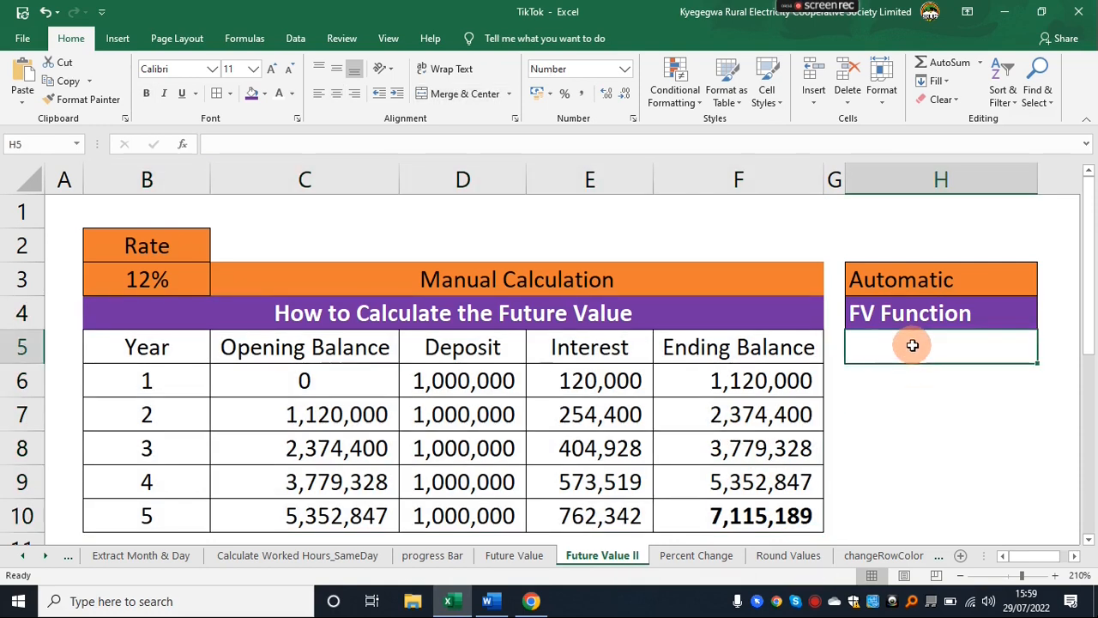
text(=)
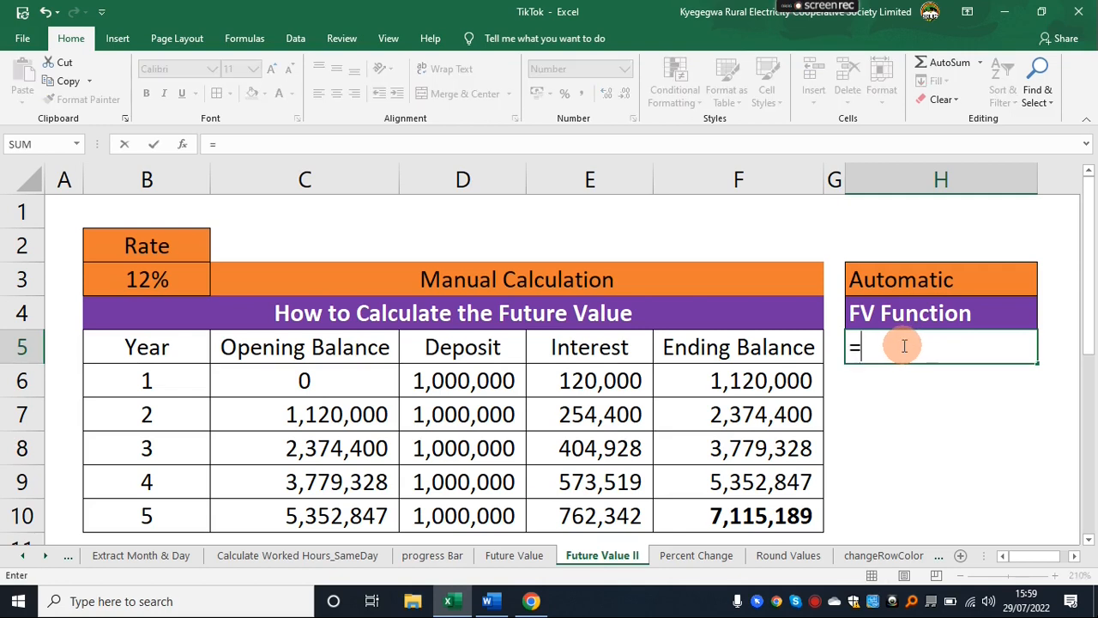
text(fv)
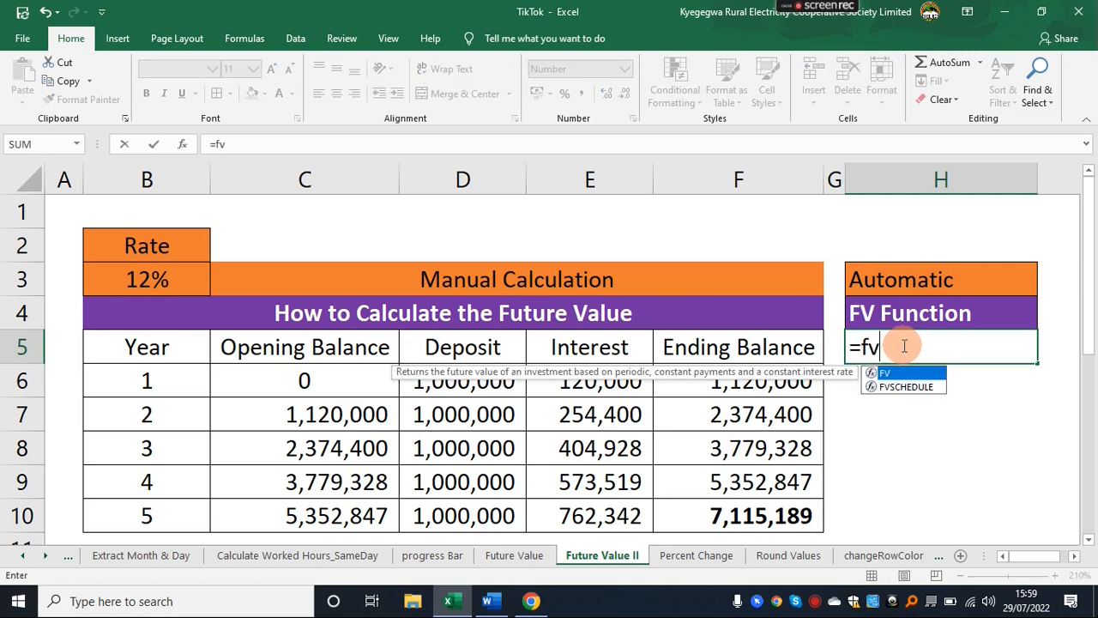
key(Tab)
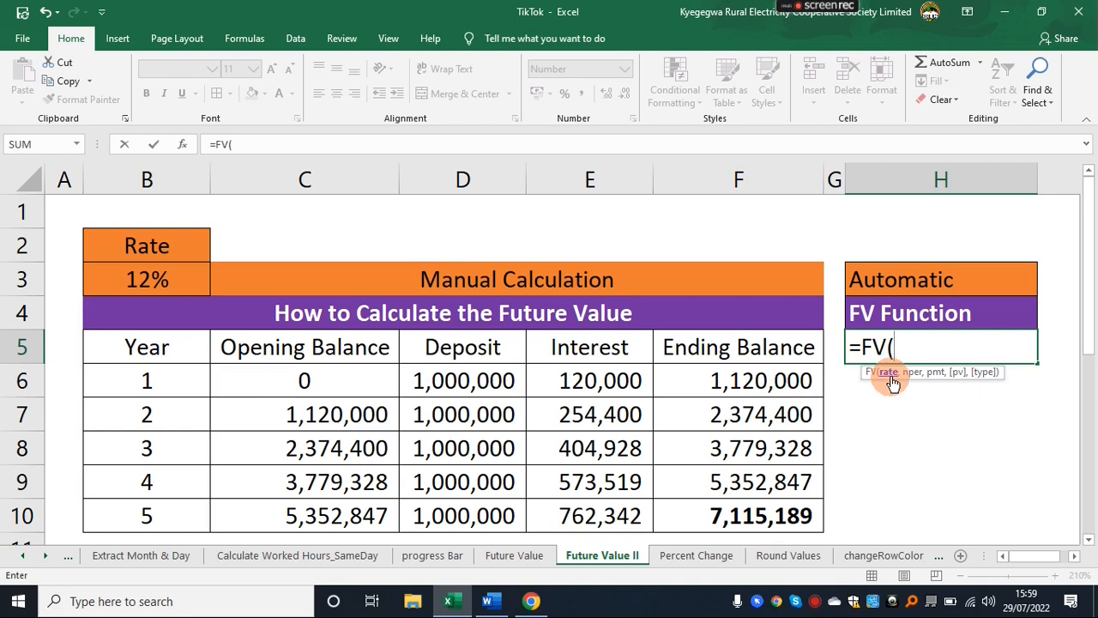
click(155, 279)
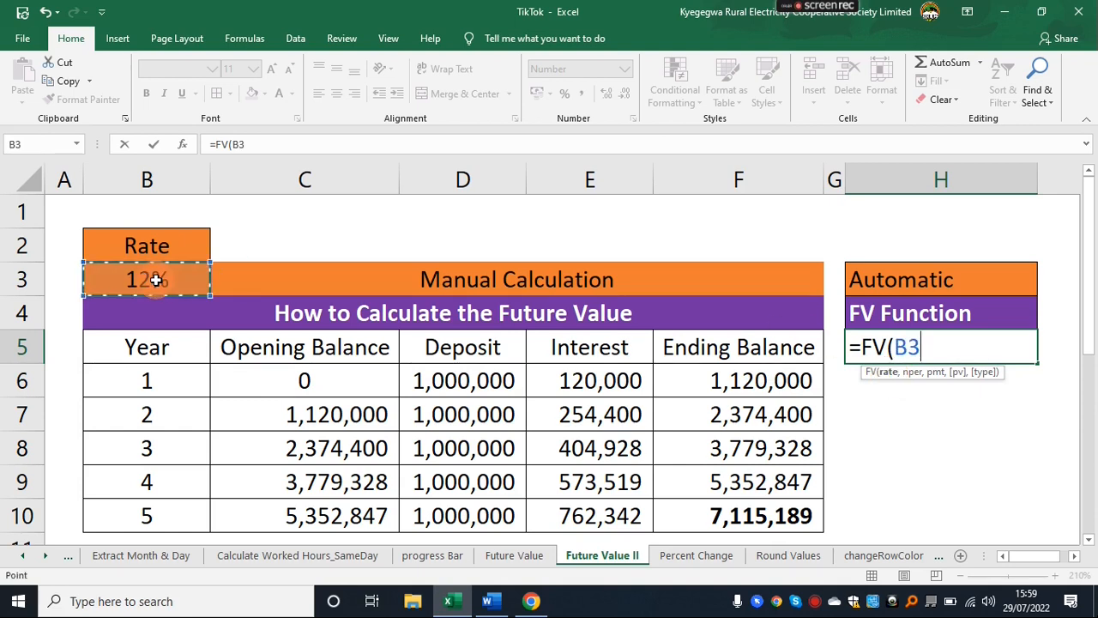
text(,)
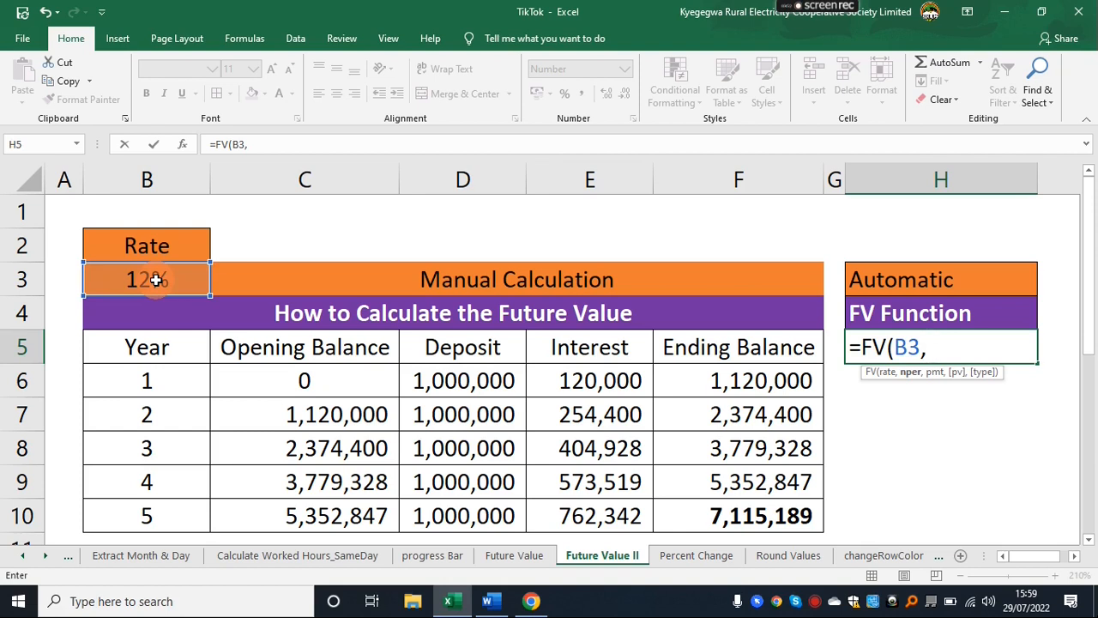
text(5,)
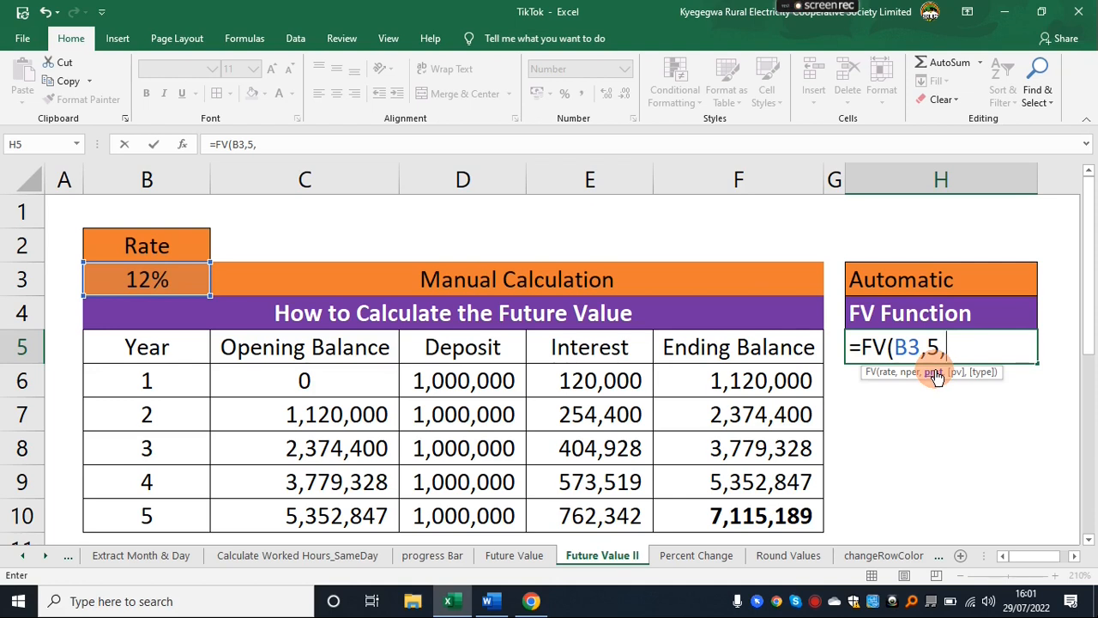
Complete the FV formula with D6 as payment, C6 as present value and 1 for payments at the beginning of the period.
click(466, 376)
text(,)
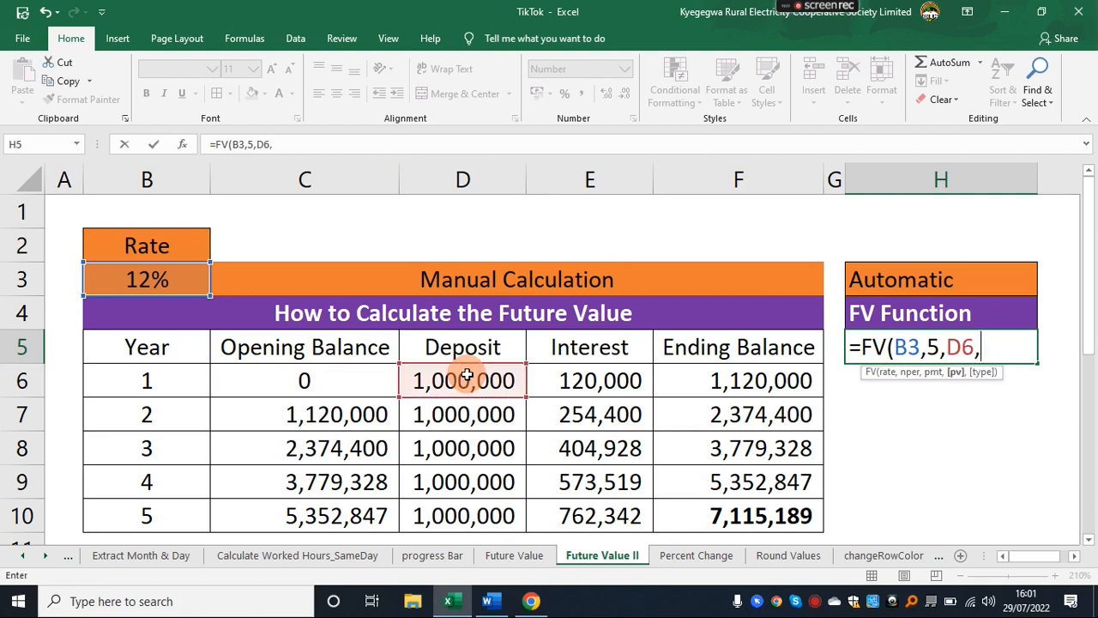
click(309, 381)
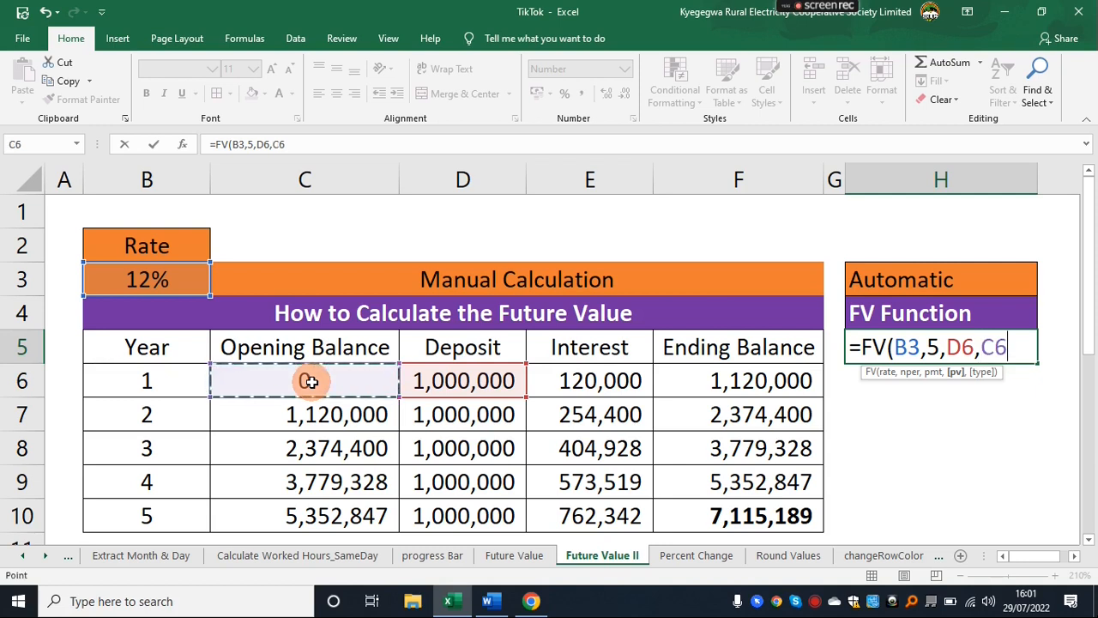
text(,)
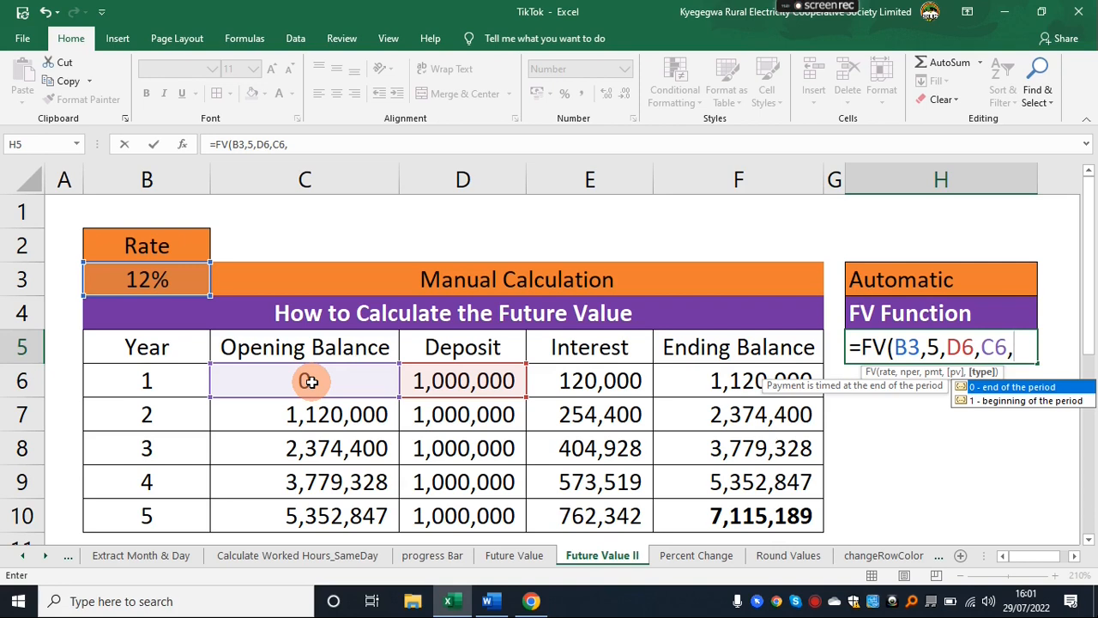
text(1))
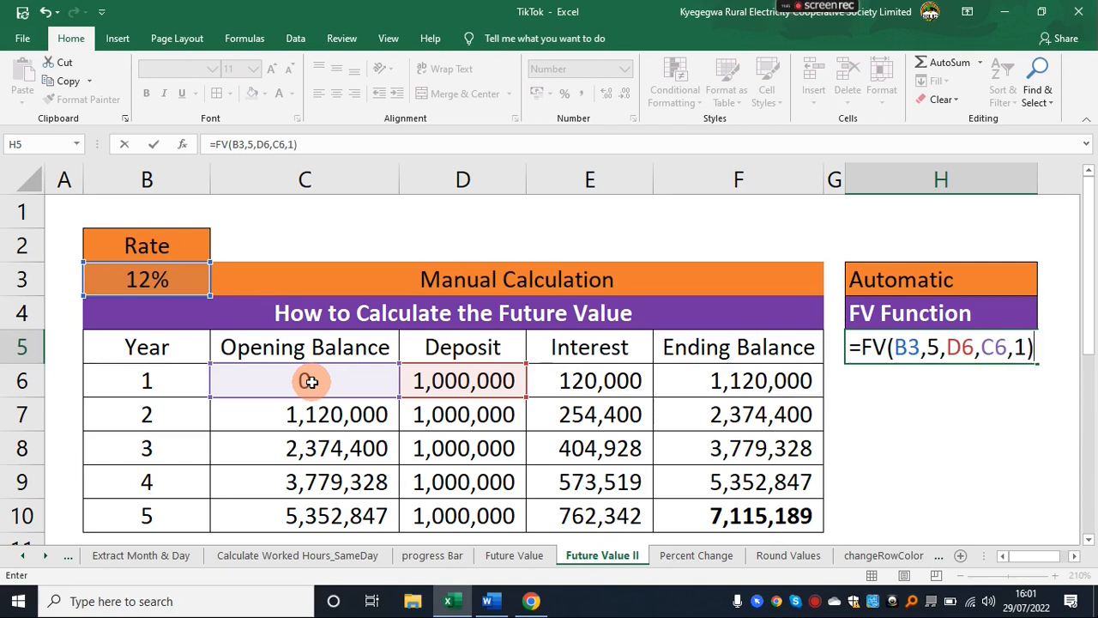
key(Return)
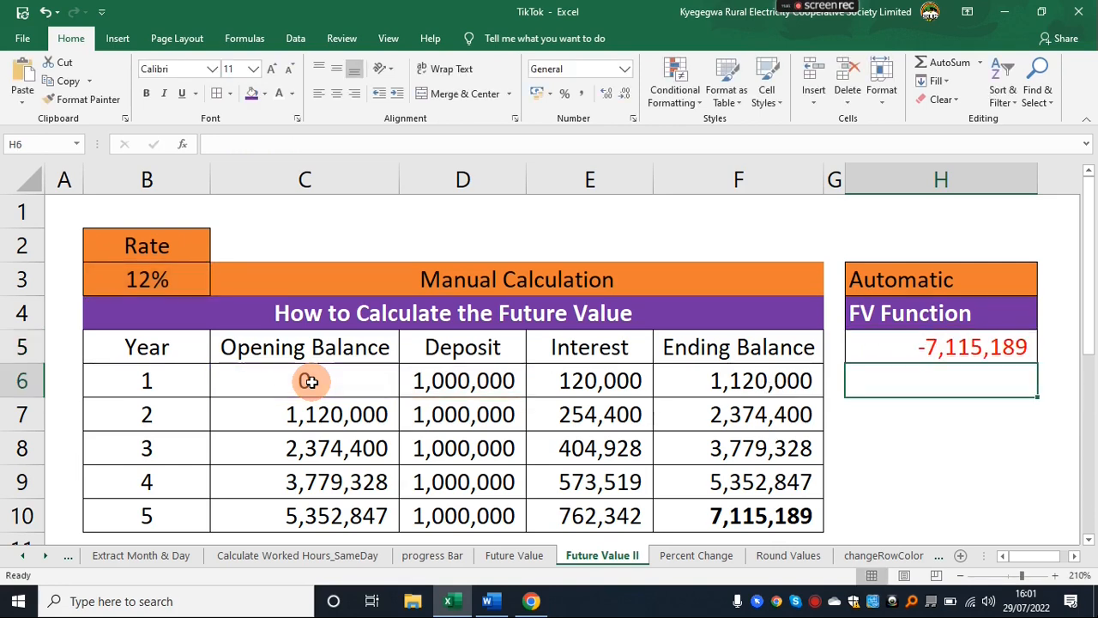
Reverse the sign of the FV result in H5 by changing the formula to =-FV(B3,5,D6,C6,1).
click(703, 515)
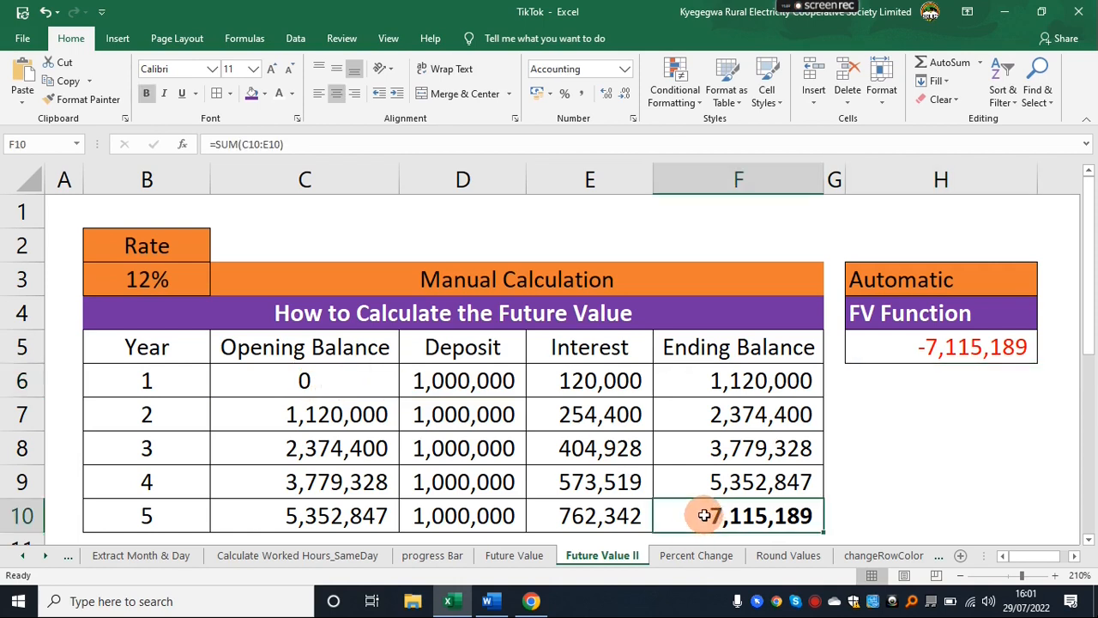
click(920, 346)
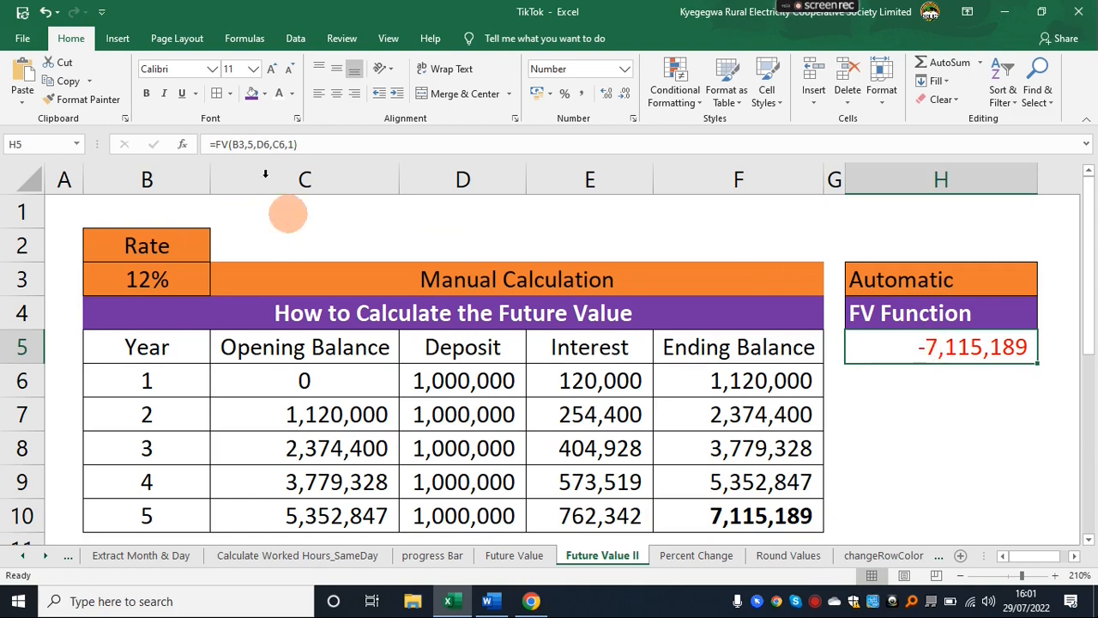
click(216, 143)
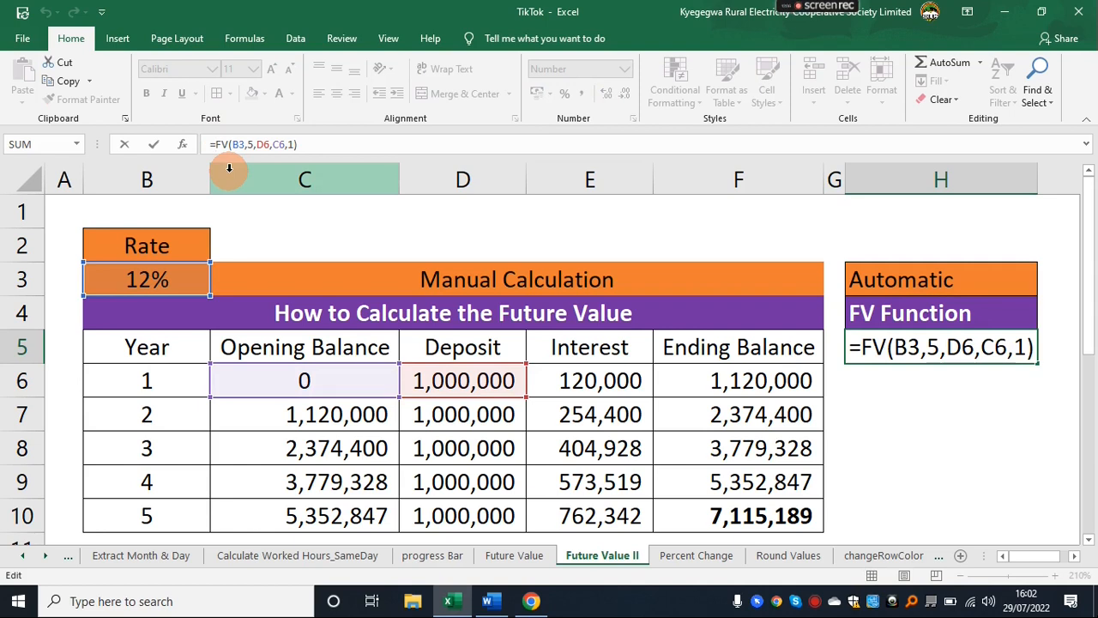
text(-)
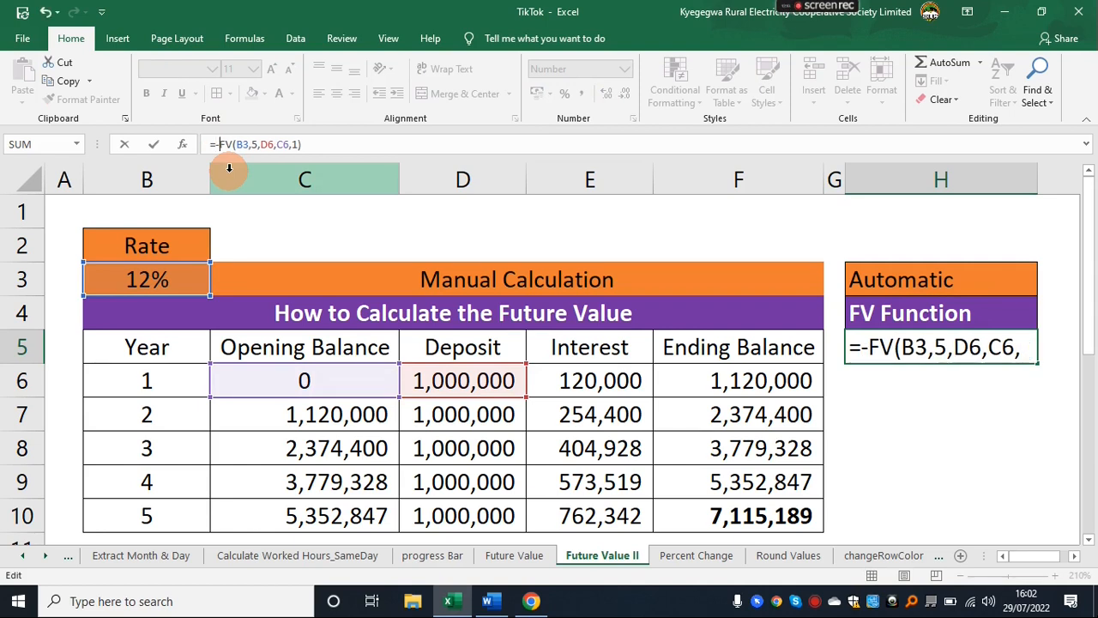
click(964, 481)
Make the FV result in H5 bold and compare it with the year 5 ending balance in F10.
click(910, 350)
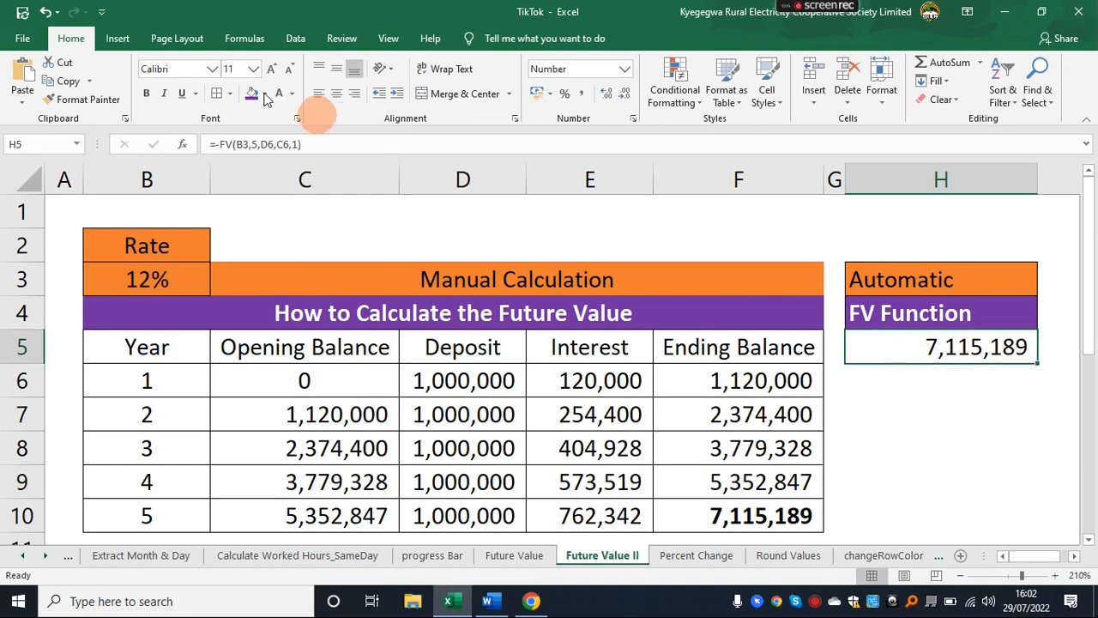
click(146, 96)
click(947, 445)
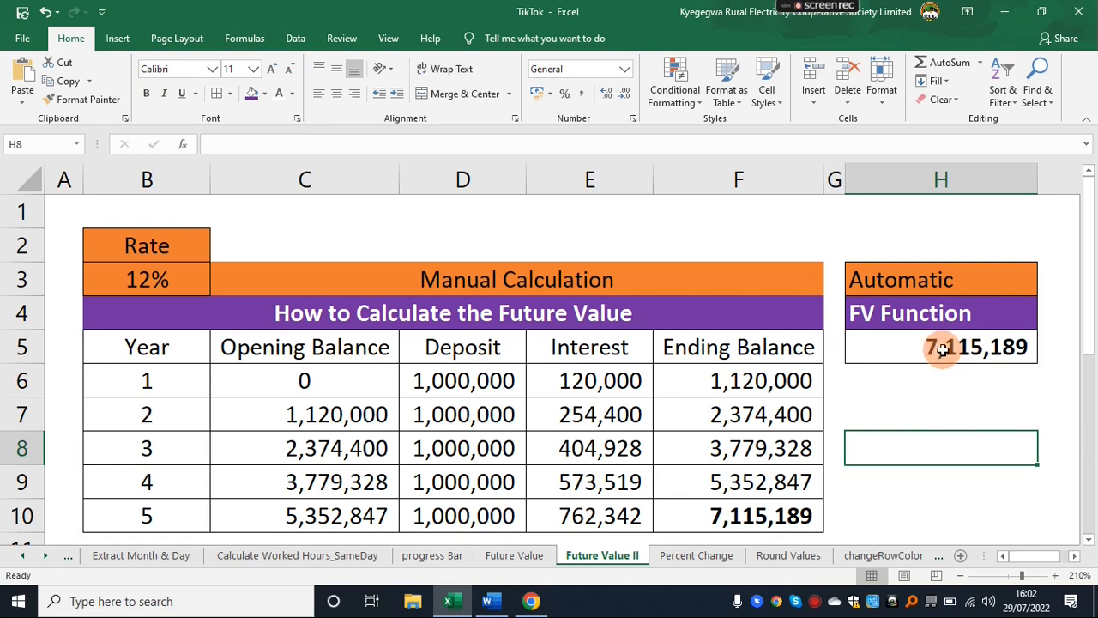
click(754, 515)
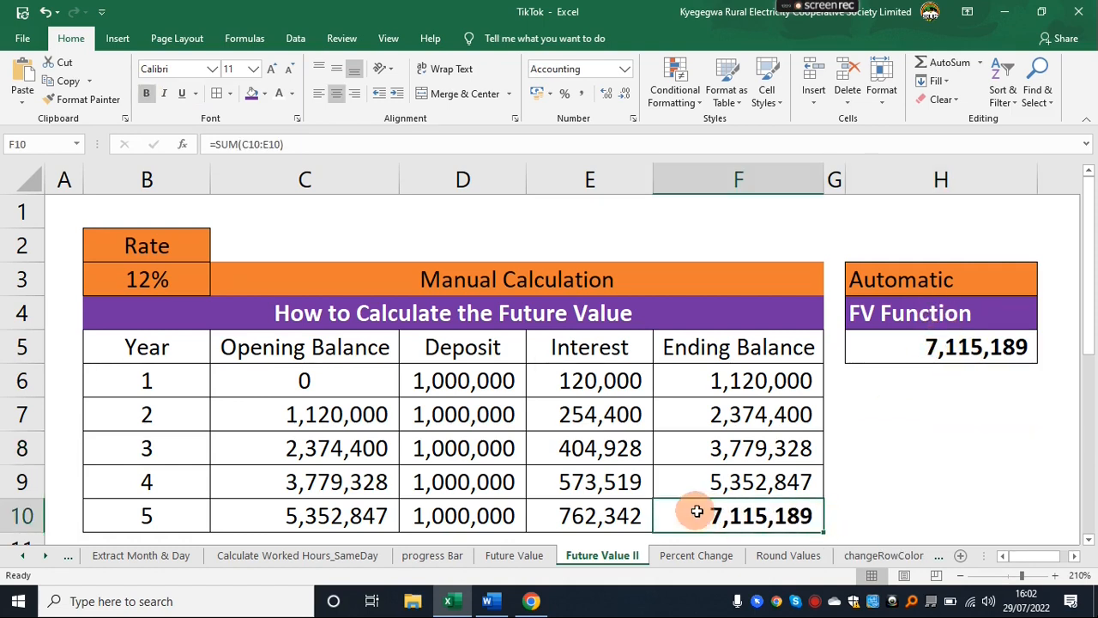